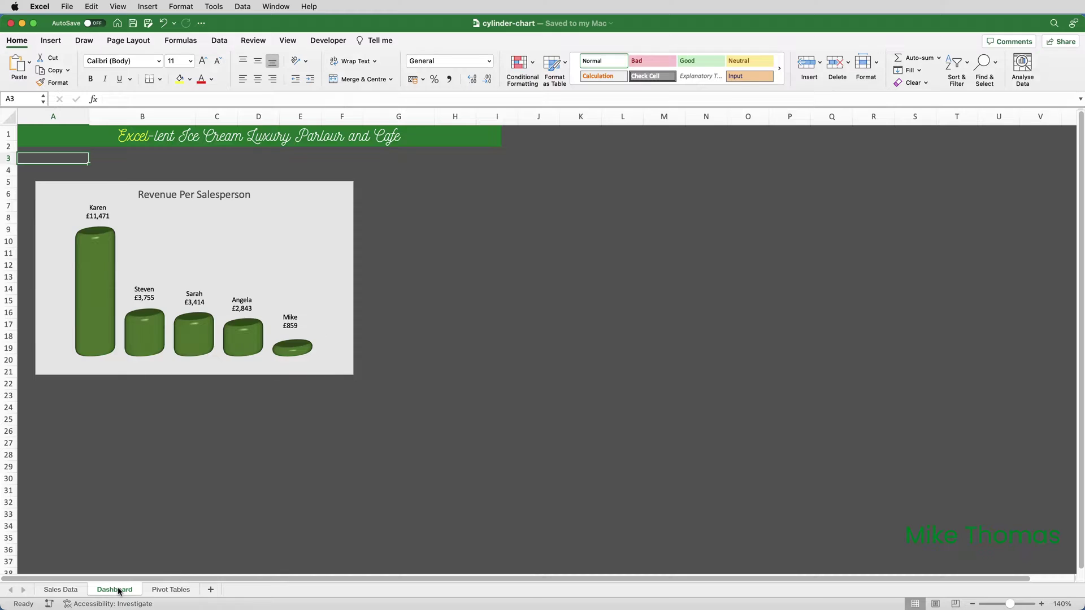
Check the Sales Data and Pivot Tables sheets, then delete the cylinder chart from Dashboard
click(74, 591)
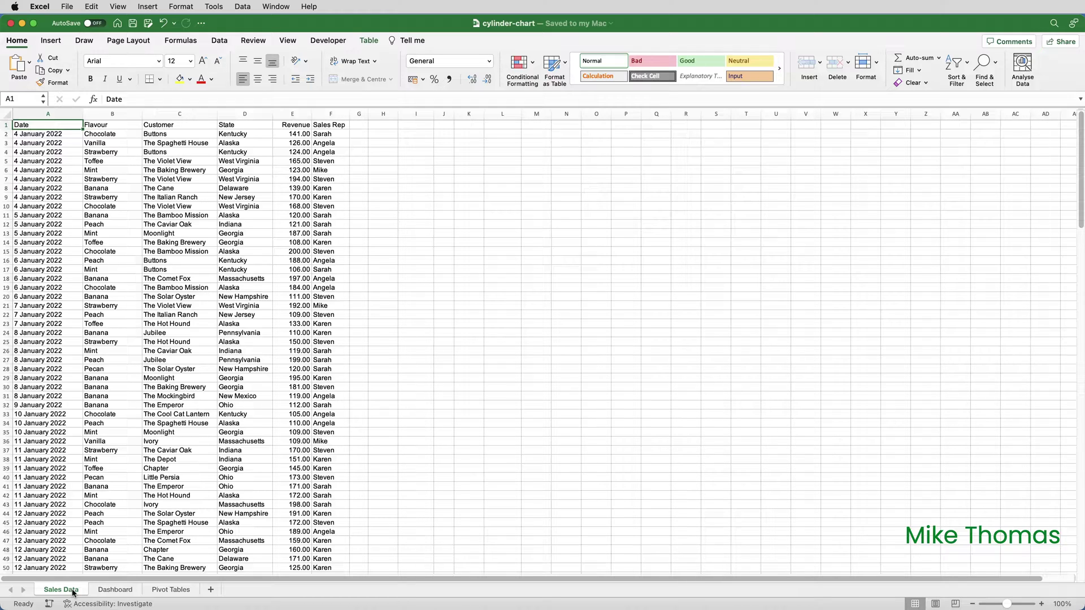
click(168, 591)
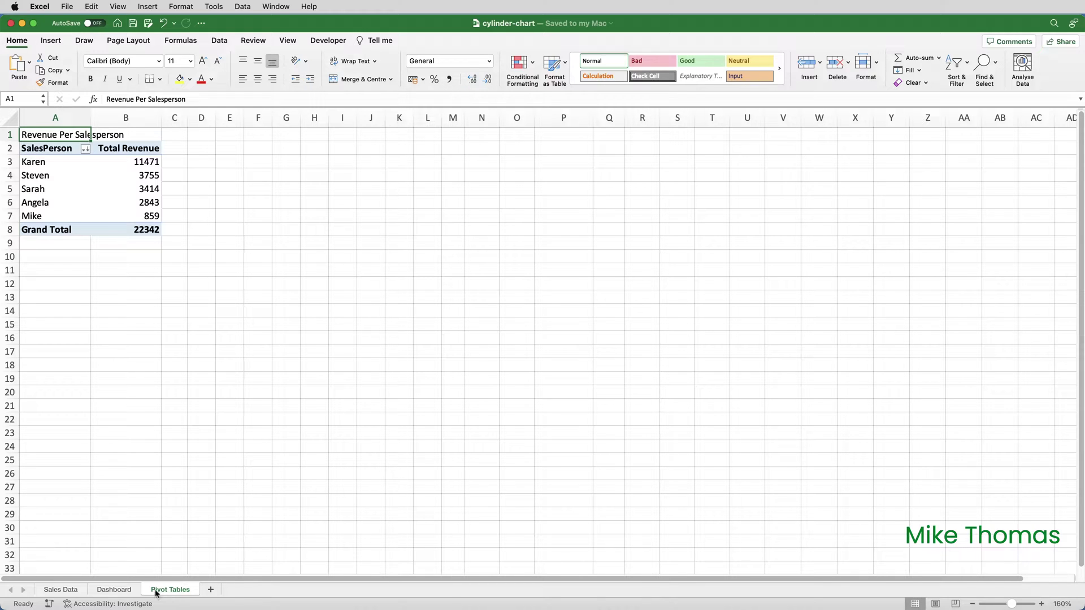
click(131, 591)
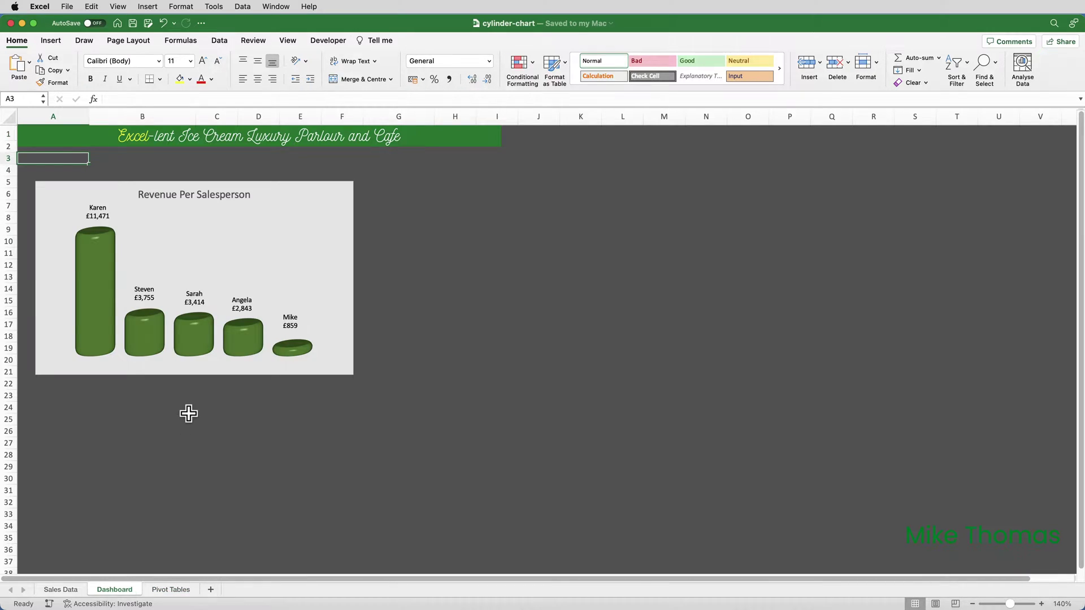
click(226, 375)
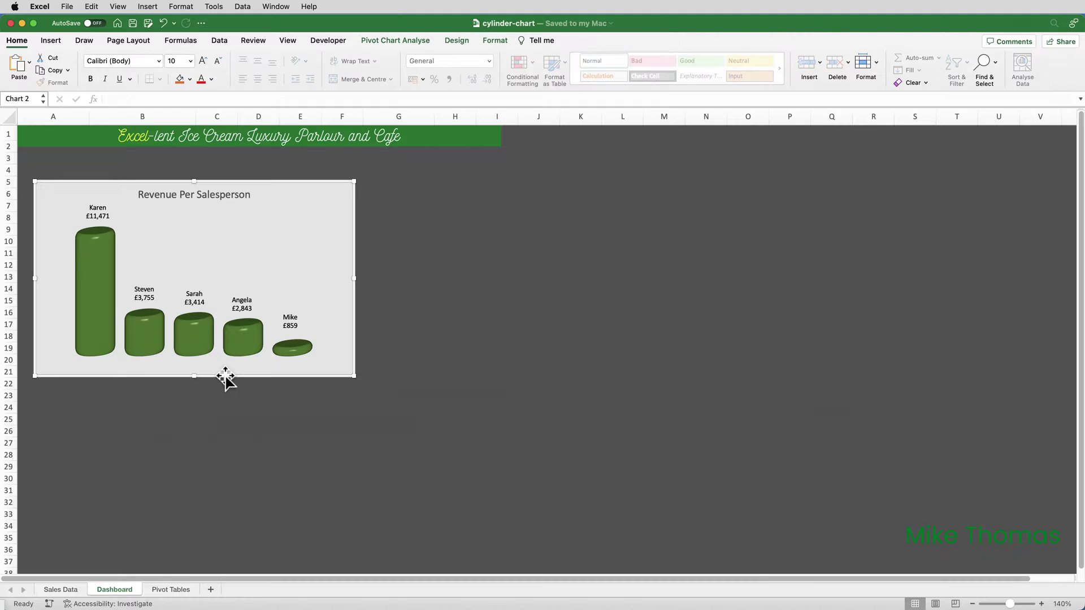
key(Delete)
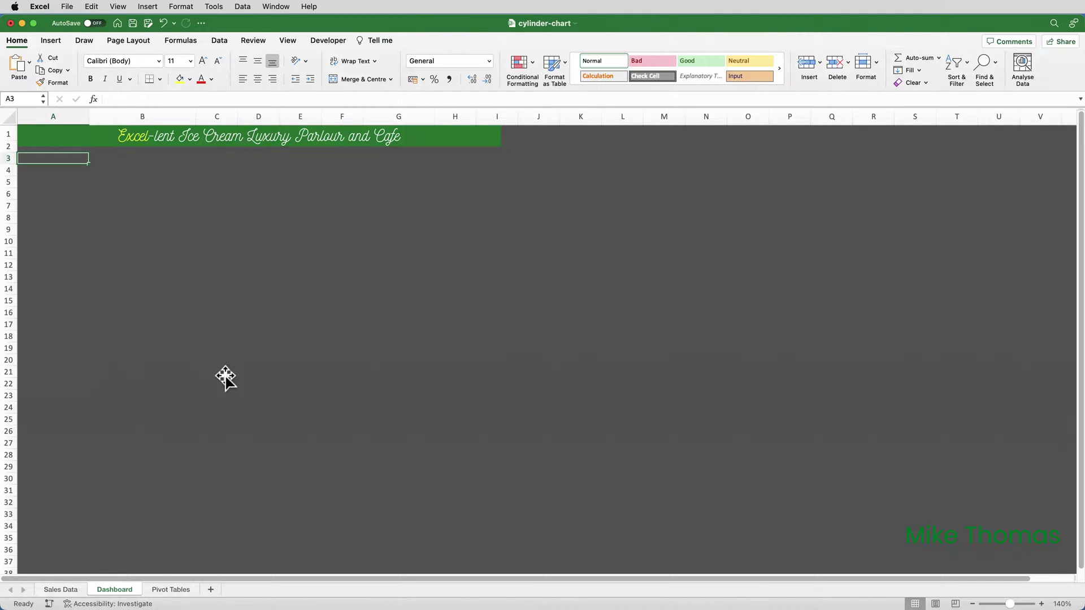
Insert a 3-D Clustered Column pivot chart from the pivot table on Pivot Tables
click(179, 591)
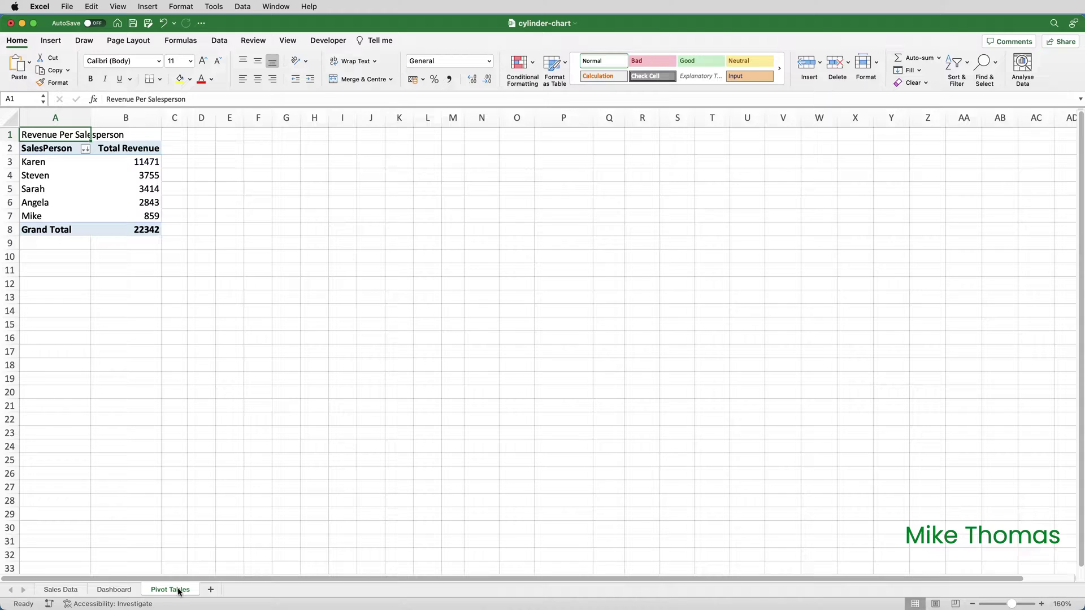
click(61, 176)
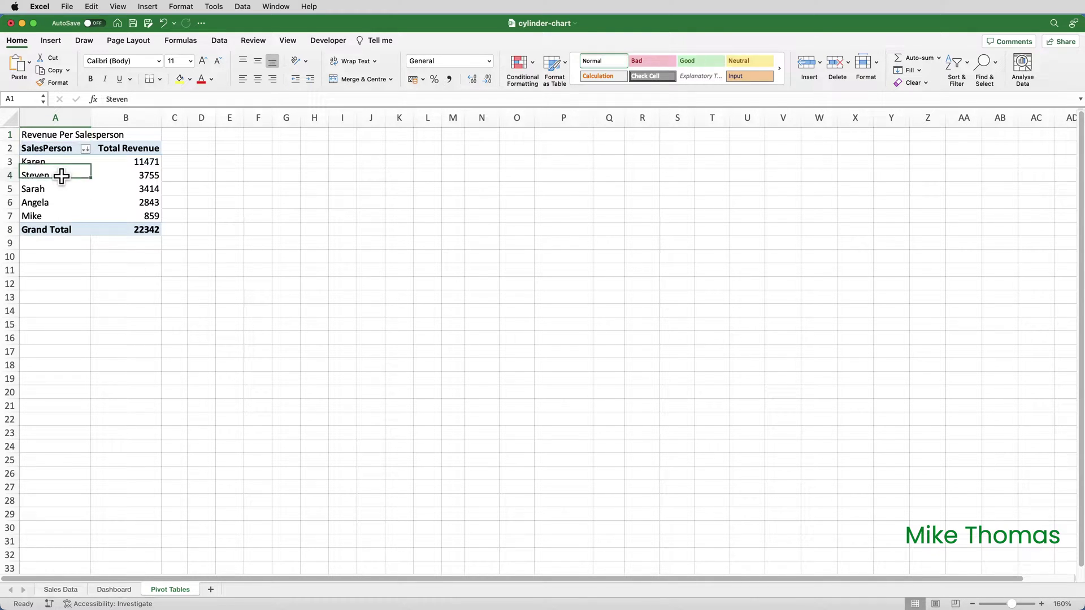
click(52, 41)
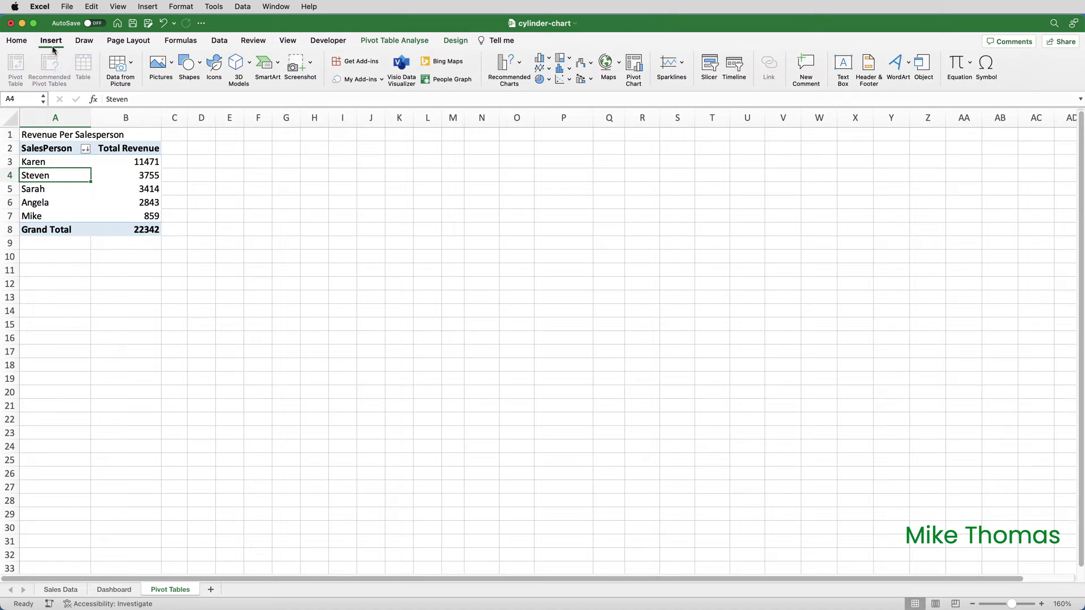
click(541, 59)
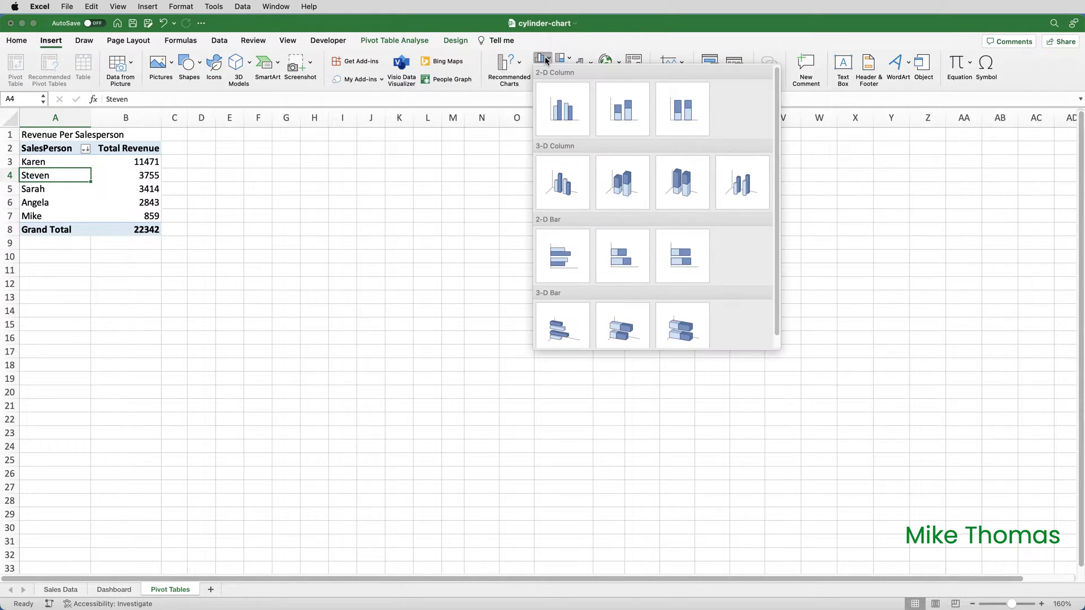
click(569, 170)
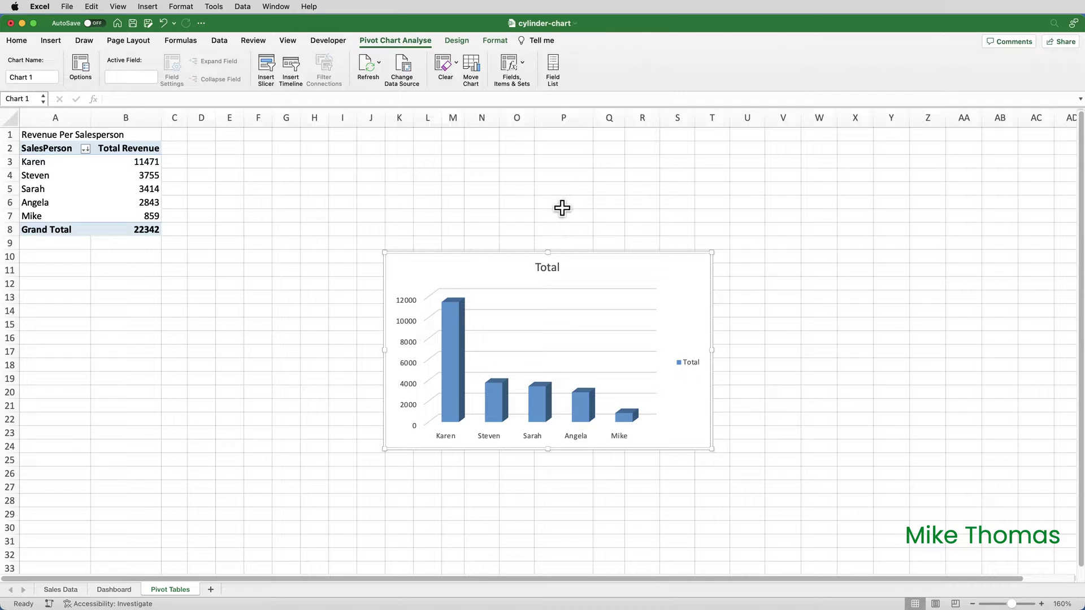
Link the chart title to cell A1 ('Revenue Per Salesperson') and delete the Total legend
click(558, 267)
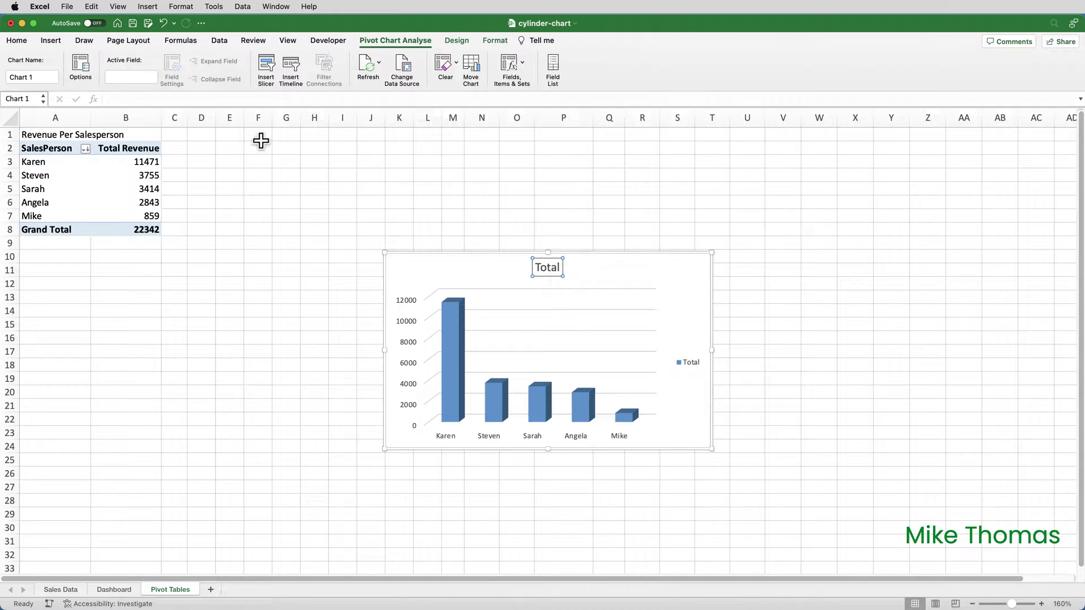
click(135, 97)
text(=)
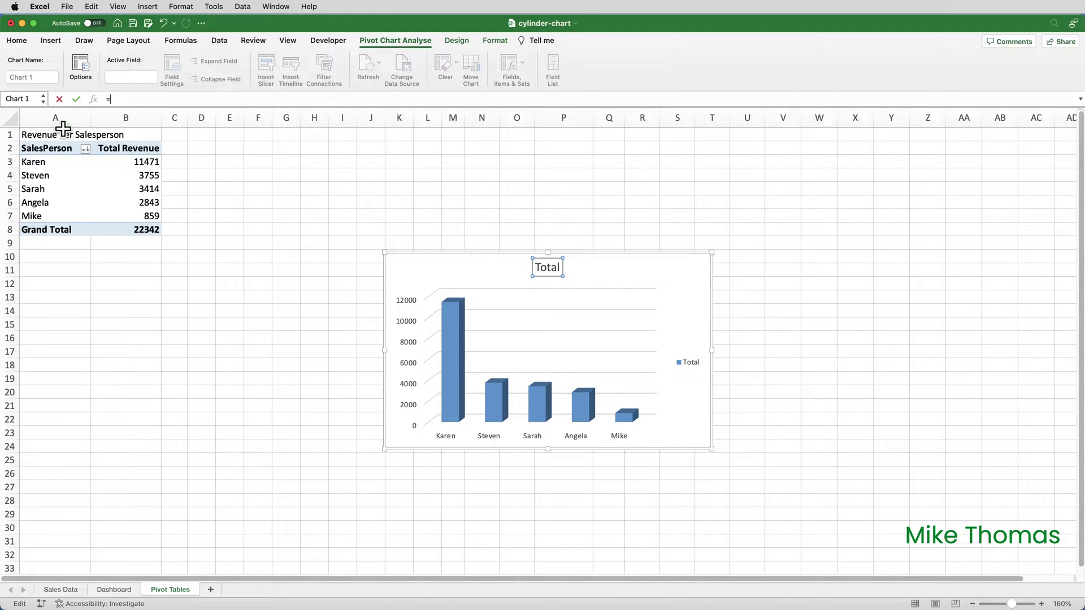
click(62, 134)
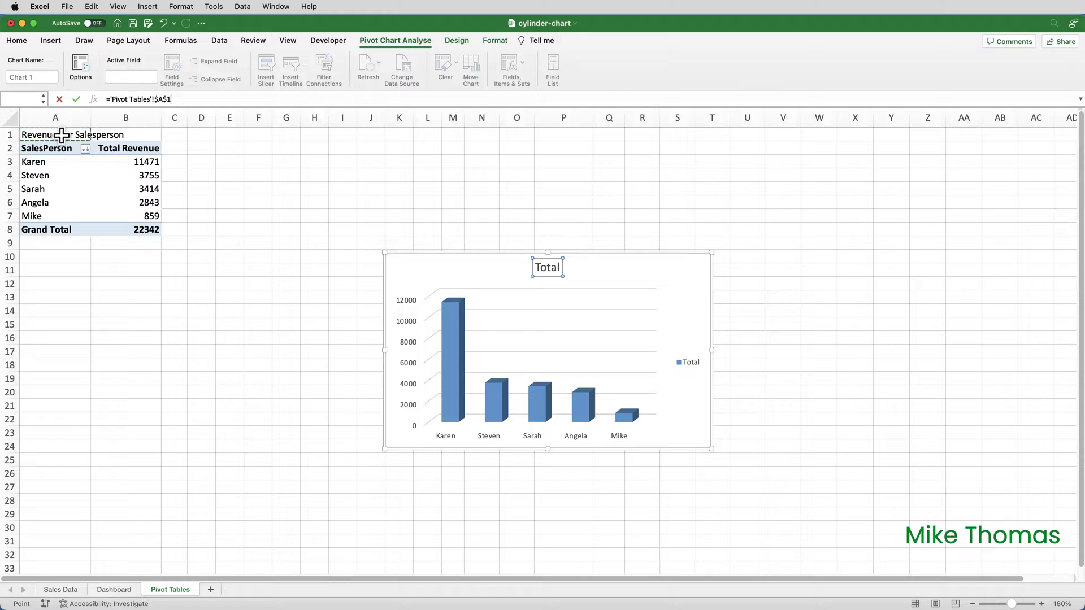
key(Return)
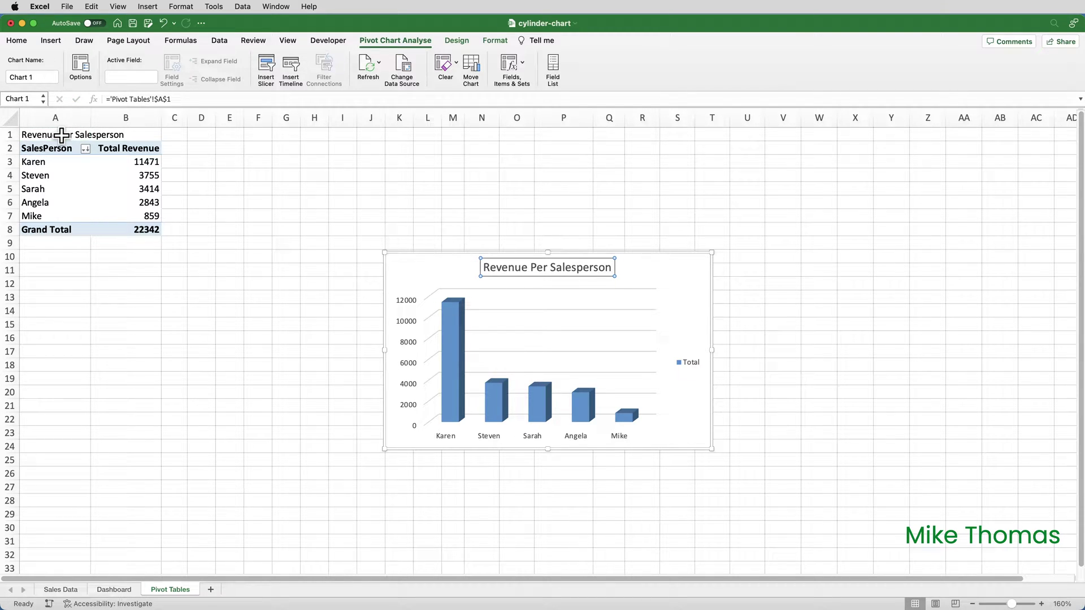
click(698, 366)
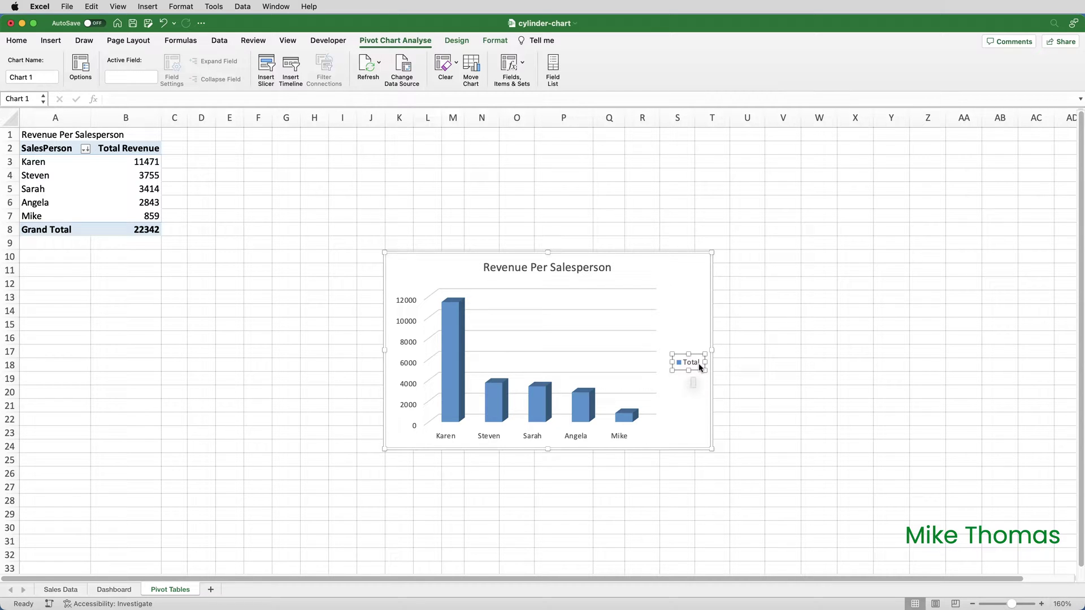
key(Delete)
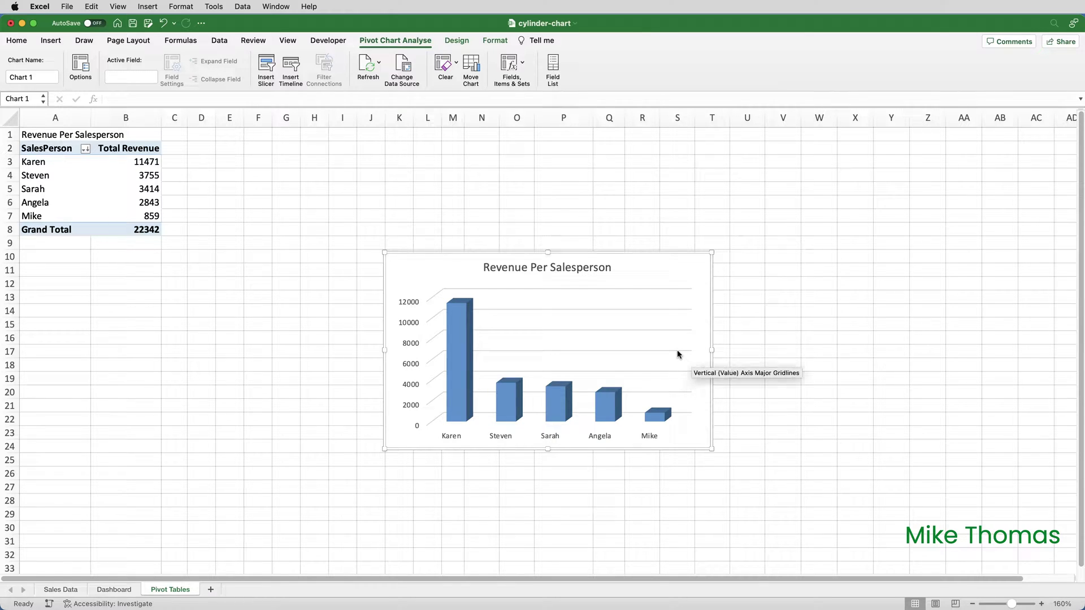
Set the chart's major gridlines to No line in Format Gridlines
right_click(679, 355)
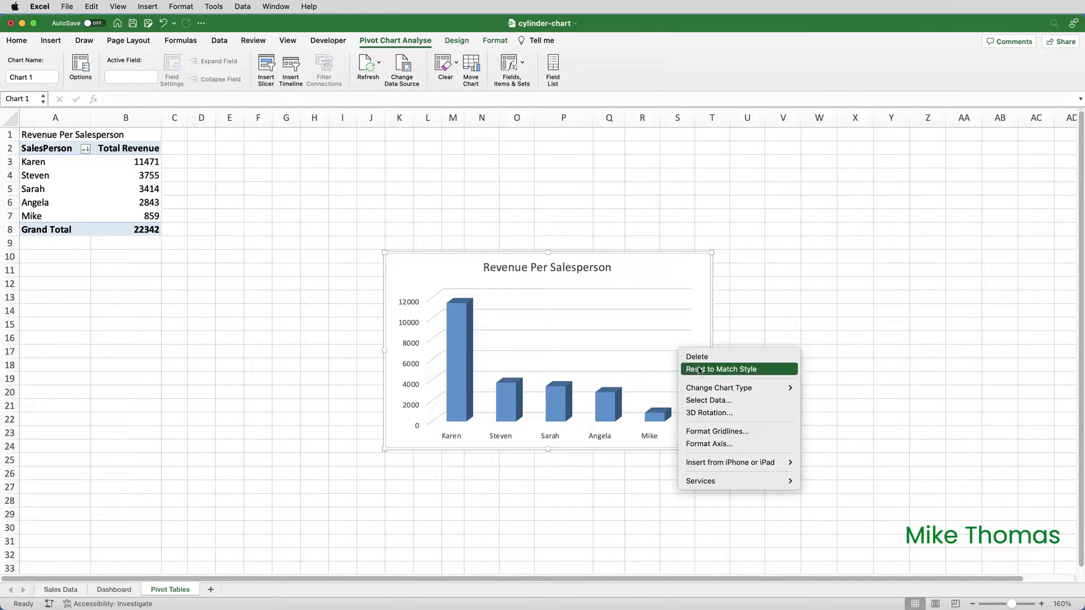
click(714, 432)
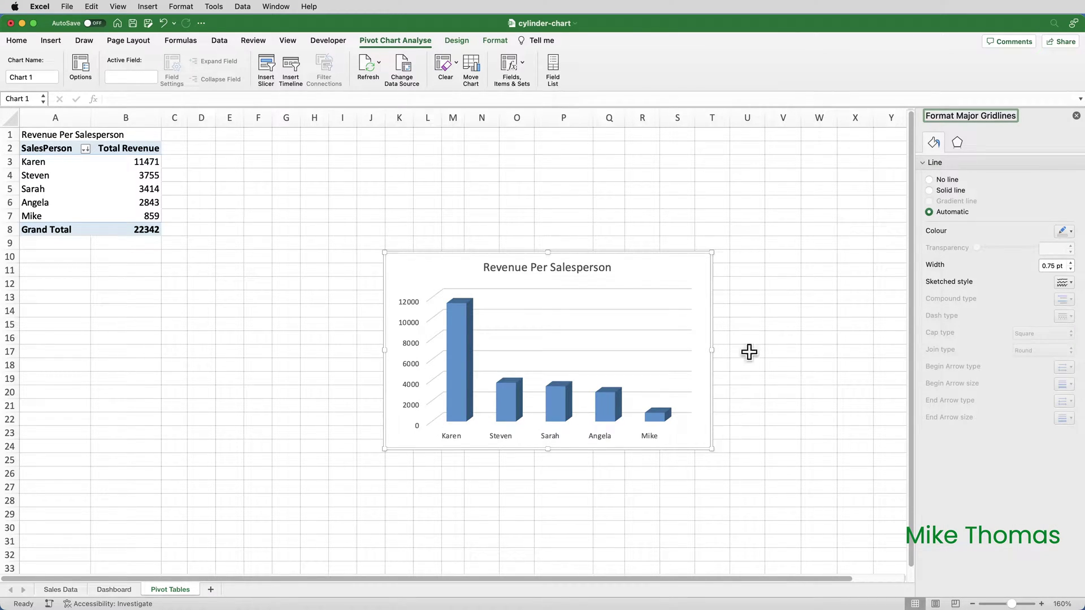
click(930, 180)
click(1077, 116)
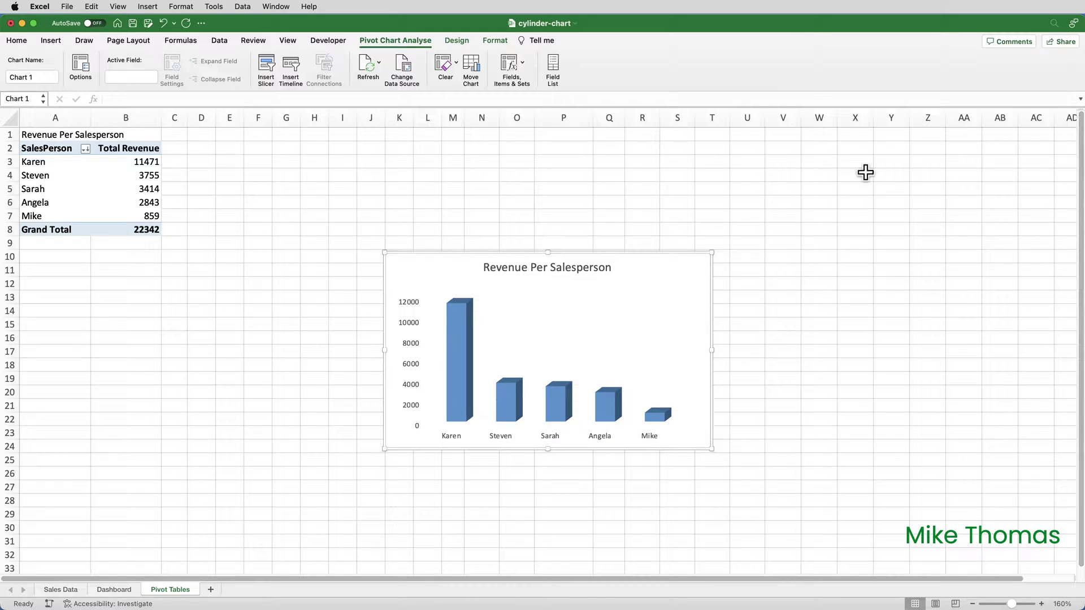
Change the revenue data series column shape to cylinders
click(462, 326)
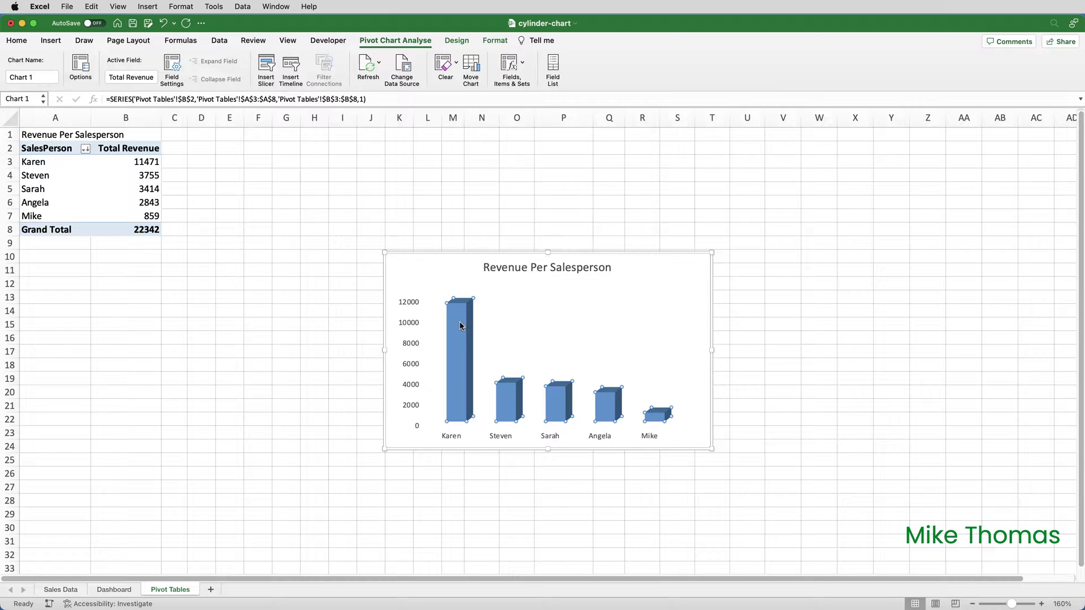
right_click(459, 326)
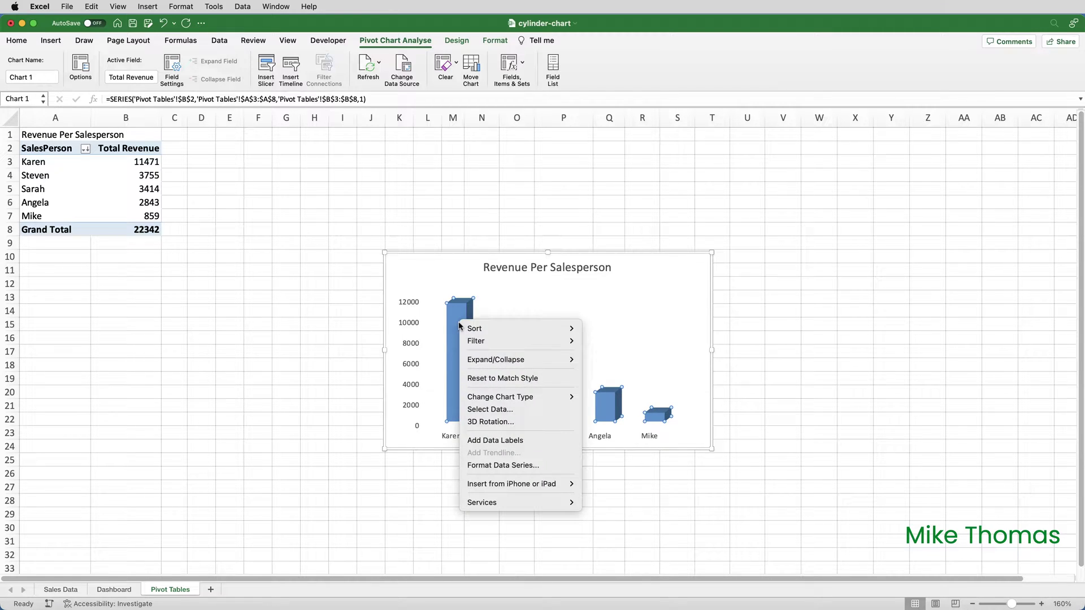
click(502, 465)
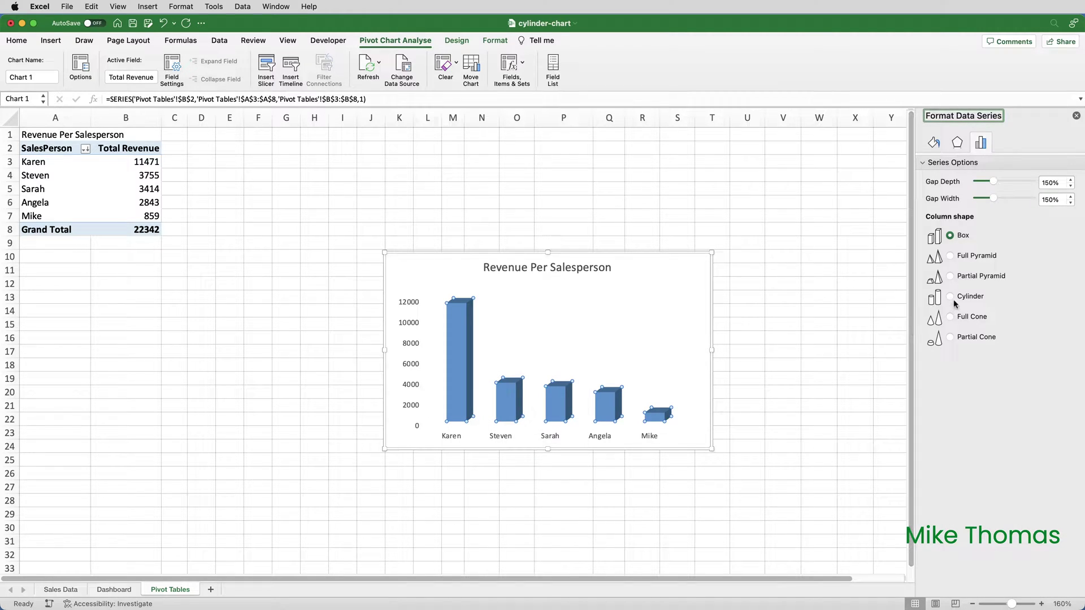
click(951, 297)
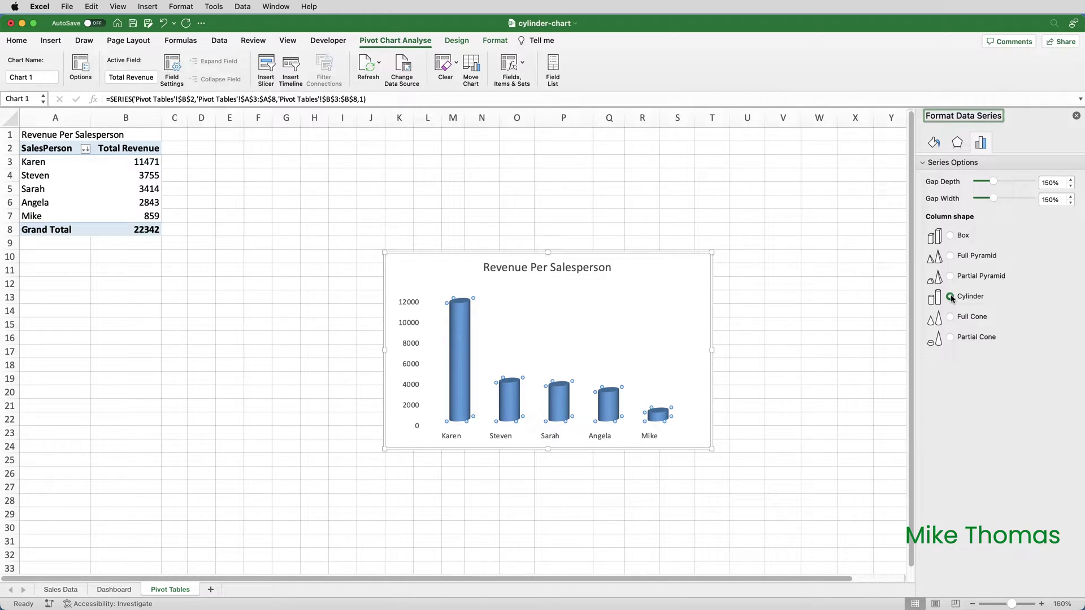
Set the data series gap width to 30%
click(1058, 199)
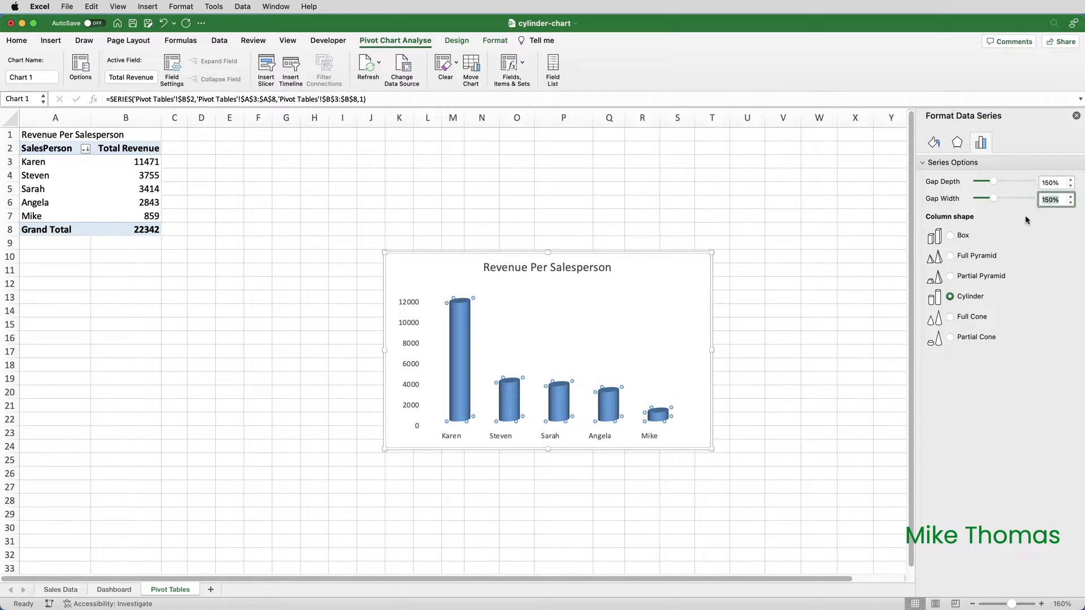
text(30)
key(Return)
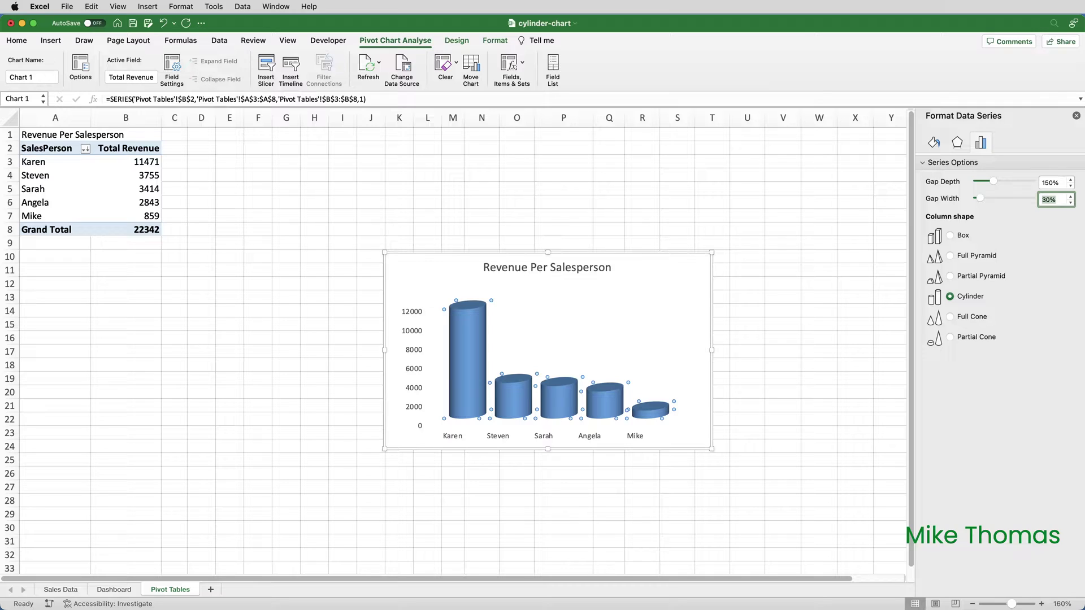
Apply a 6 pt top bevel preset to the cylinders under Effects > 3-D Format
click(957, 143)
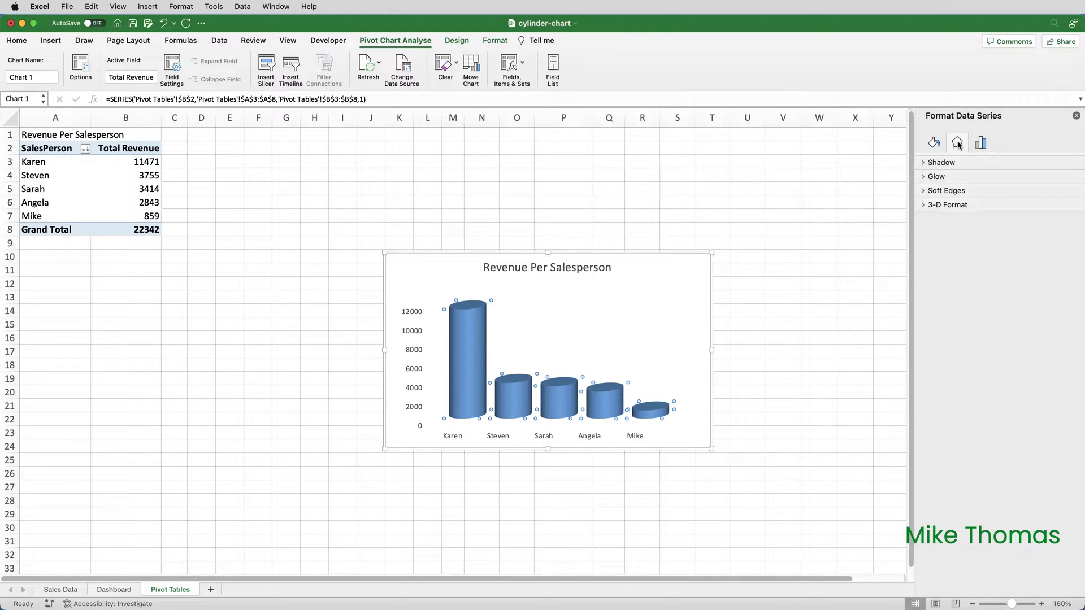
click(923, 207)
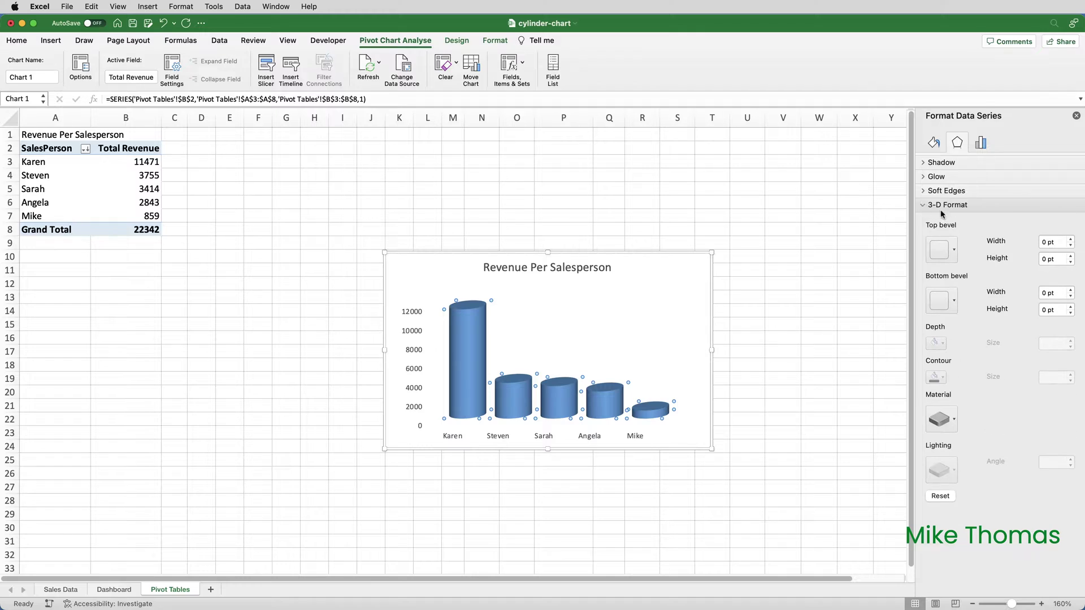
click(954, 252)
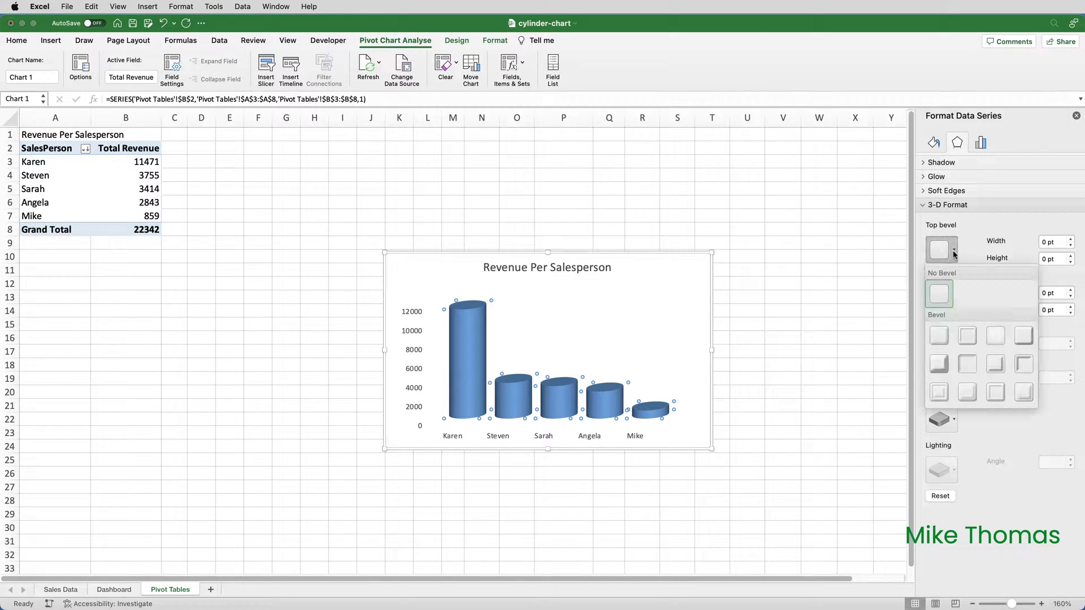
click(937, 333)
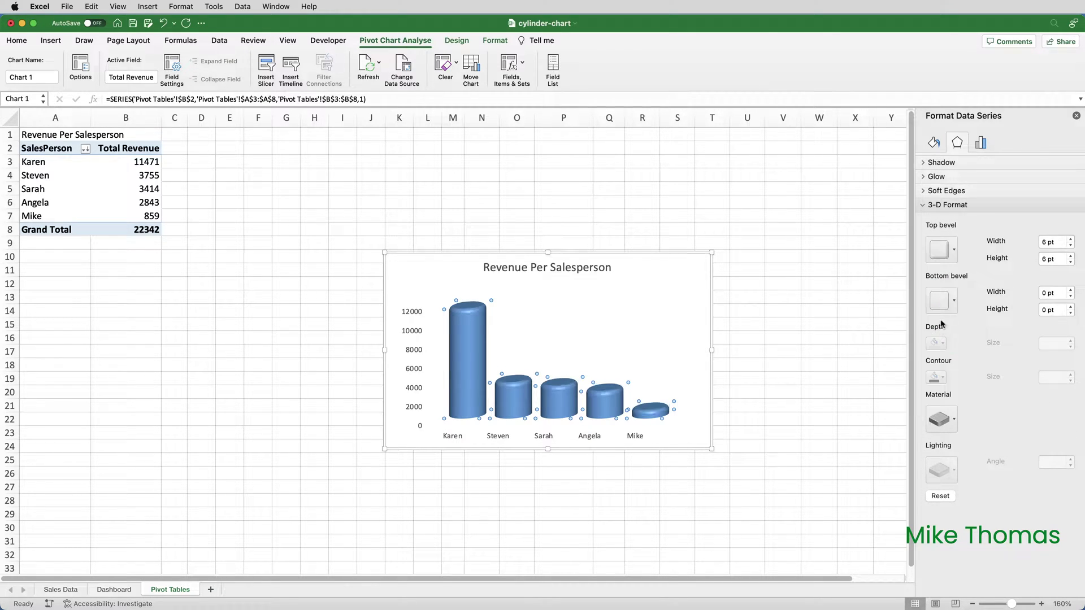
click(954, 251)
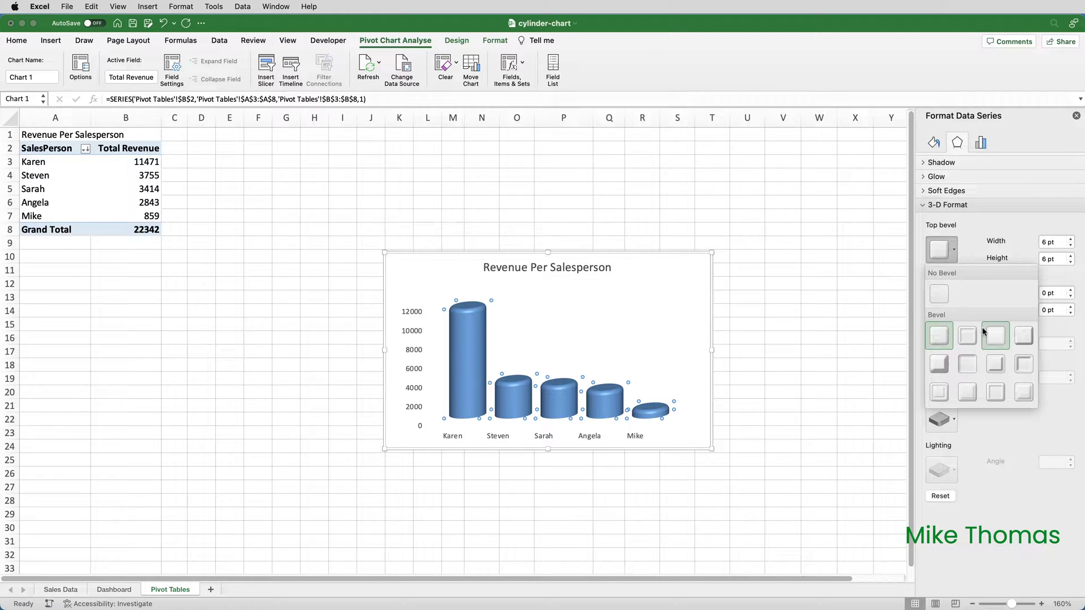
click(1023, 336)
click(954, 250)
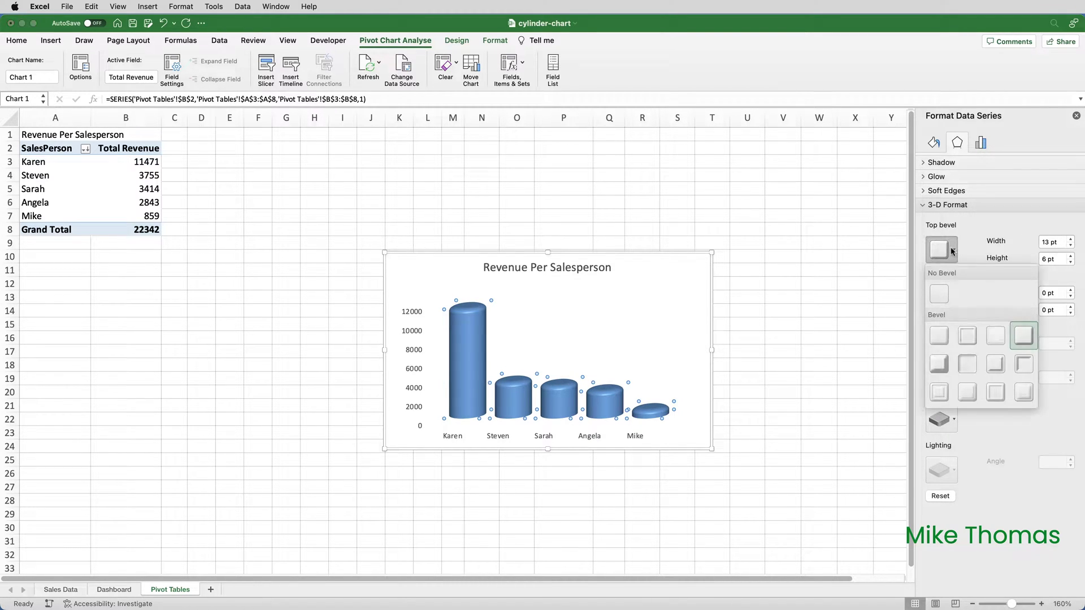
click(936, 365)
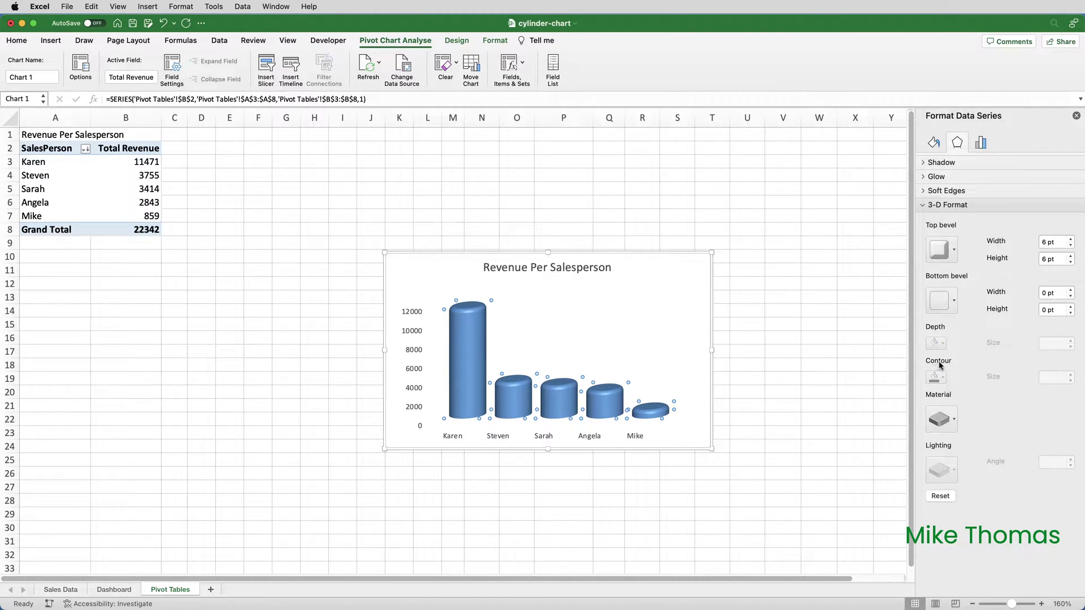
Set the top bevel height to 10 pt
click(1055, 259)
text(10)
key(Tab)
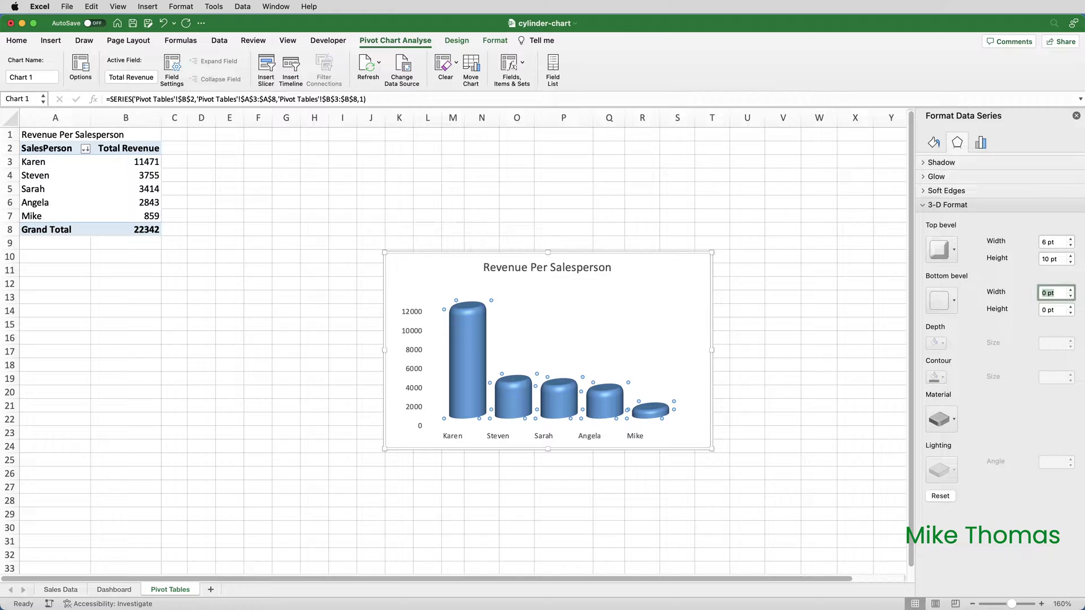
click(1055, 260)
text(20)
key(Return)
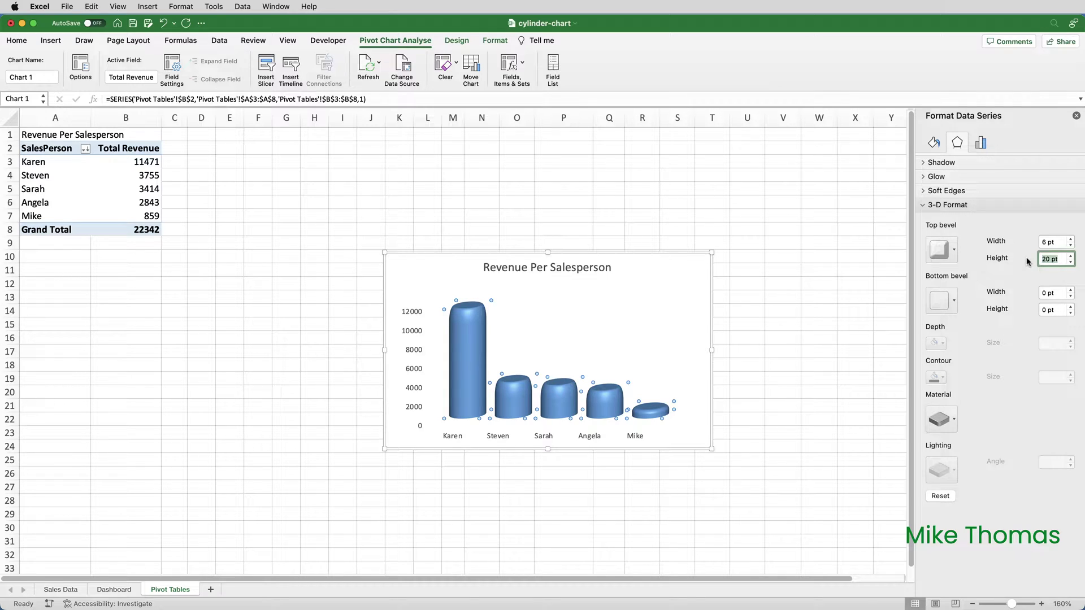
text(10)
key(Return)
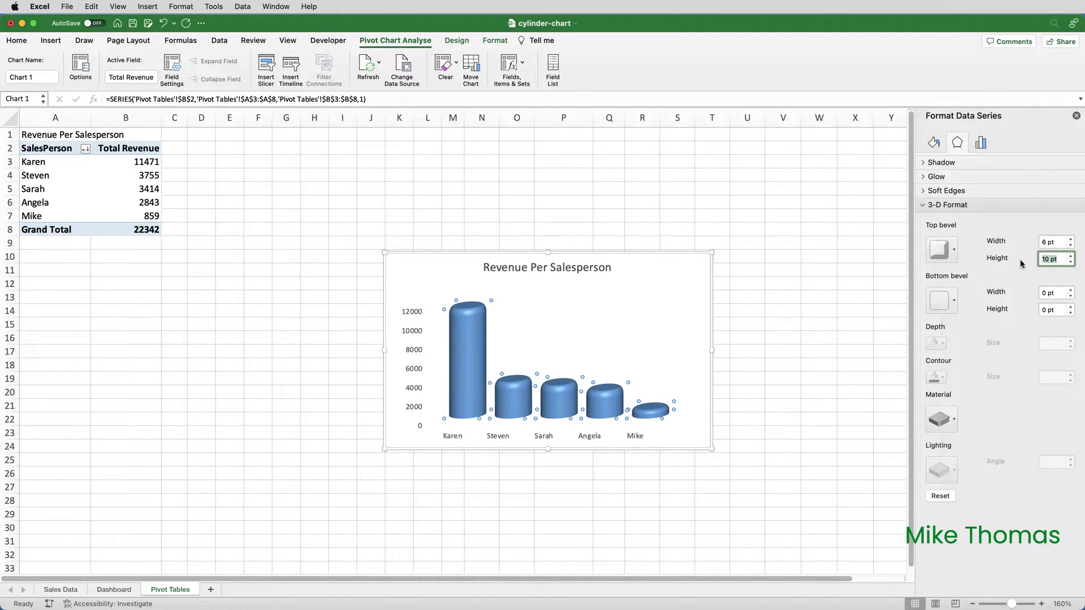
Add a bottom bevel preset to the cylinders with a 10 pt height
click(954, 302)
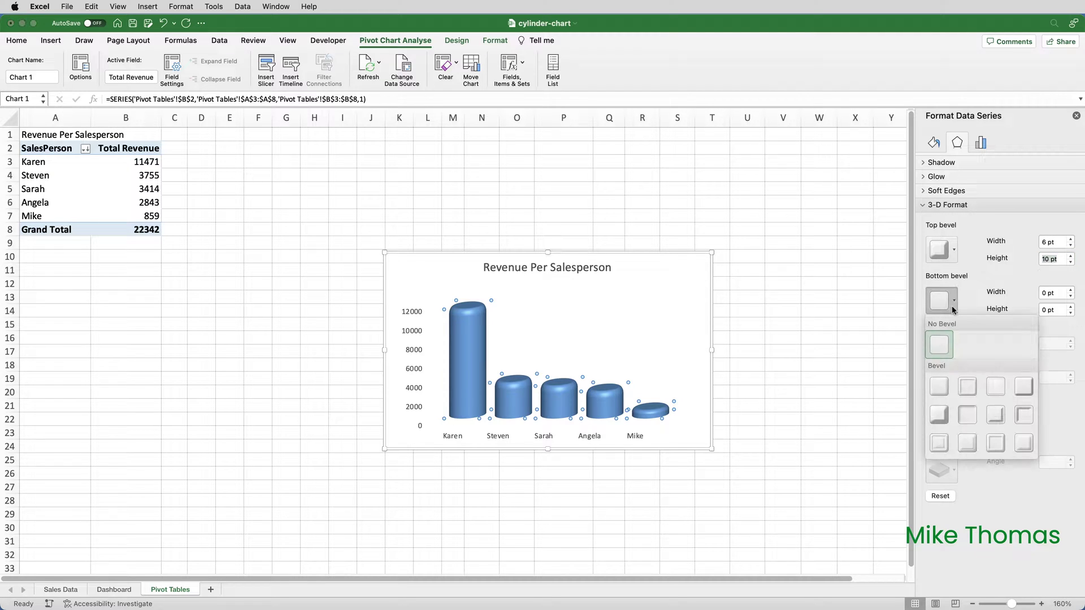
click(940, 416)
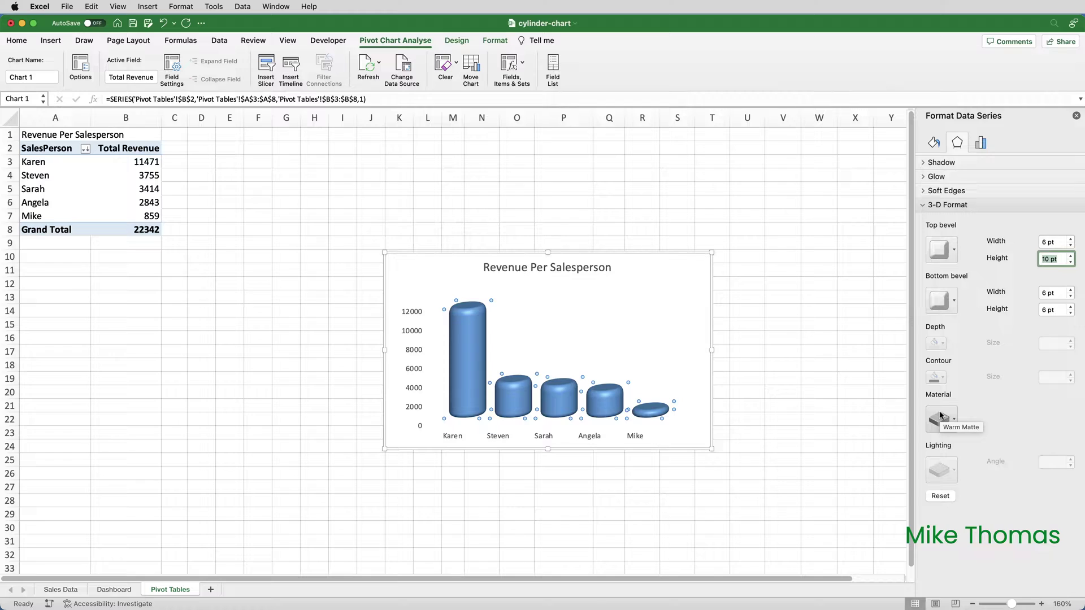
click(1050, 294)
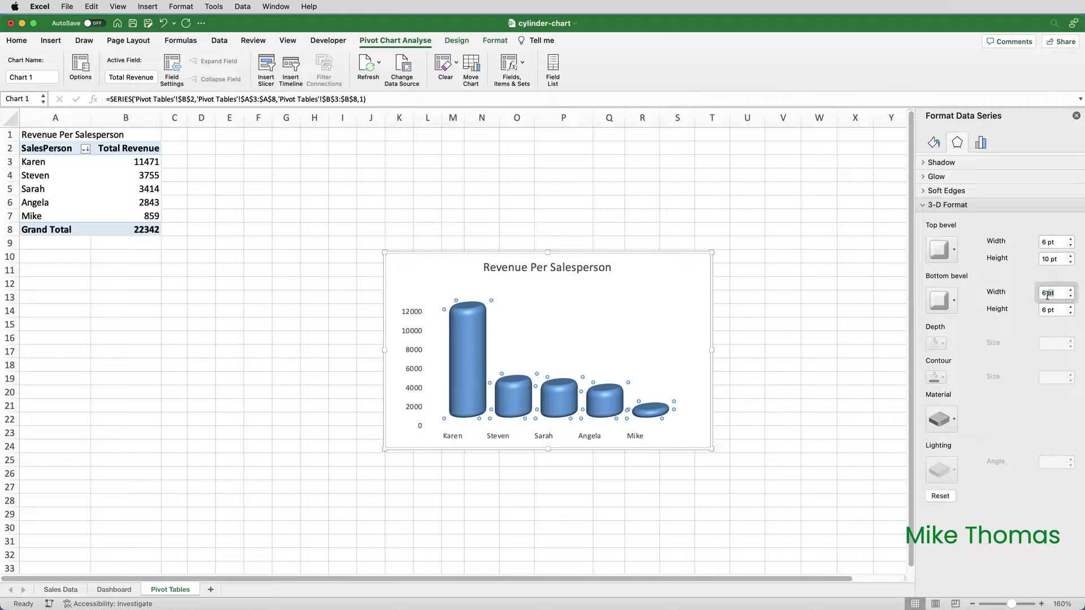
click(1053, 310)
text(10)
key(Return)
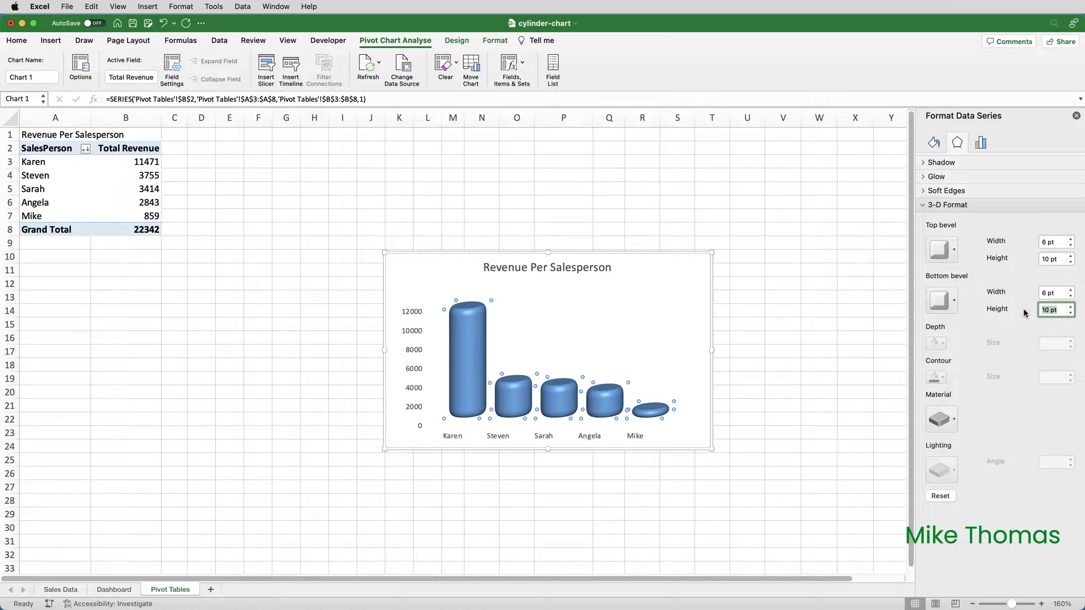
Apply a Special Effect 3-D material to the cylinders
click(953, 421)
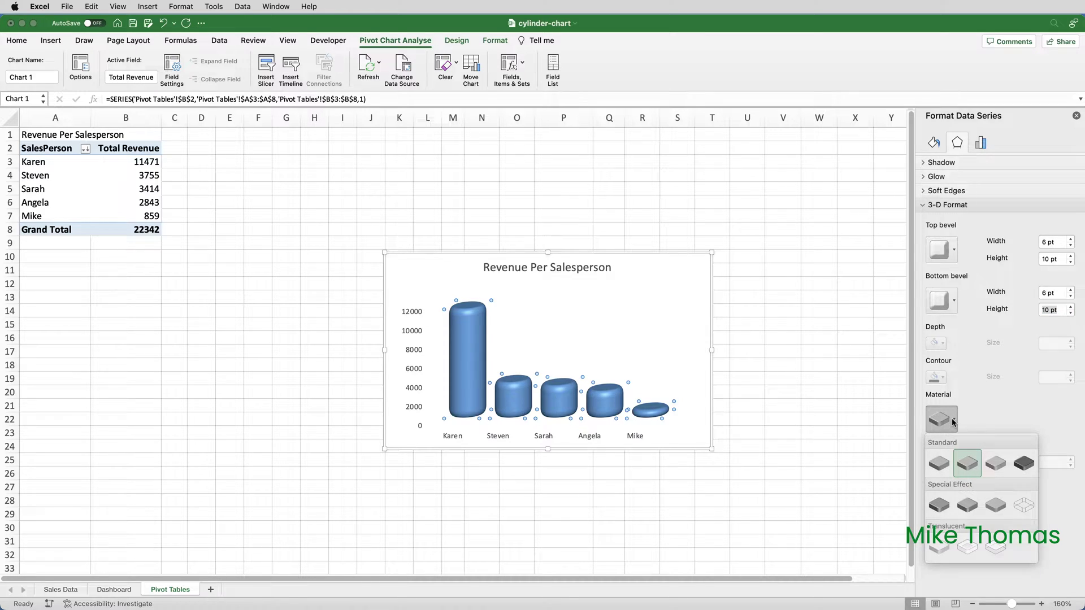
click(938, 506)
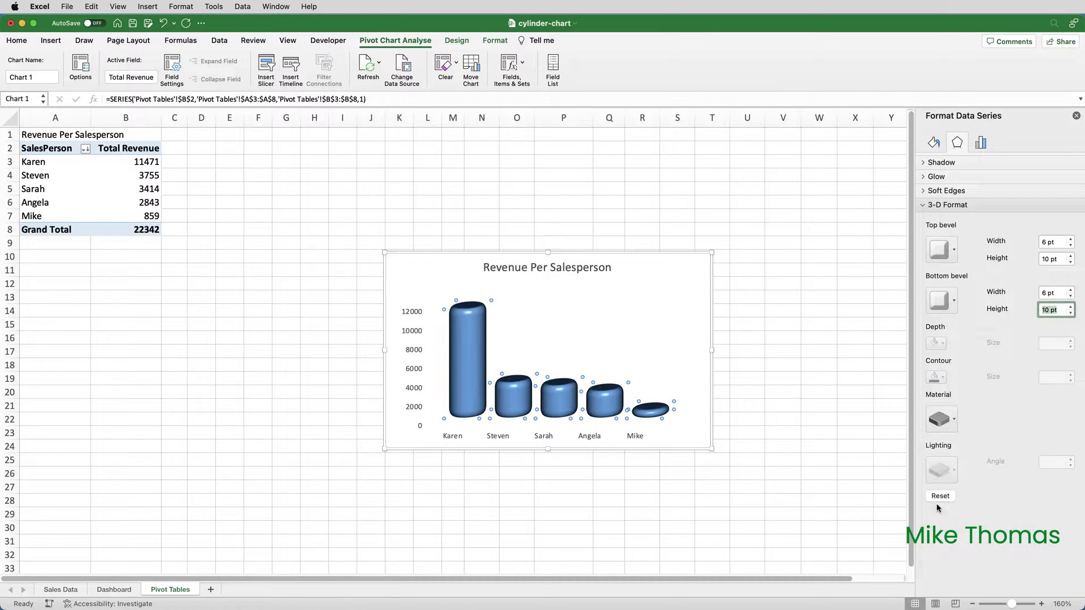
click(952, 422)
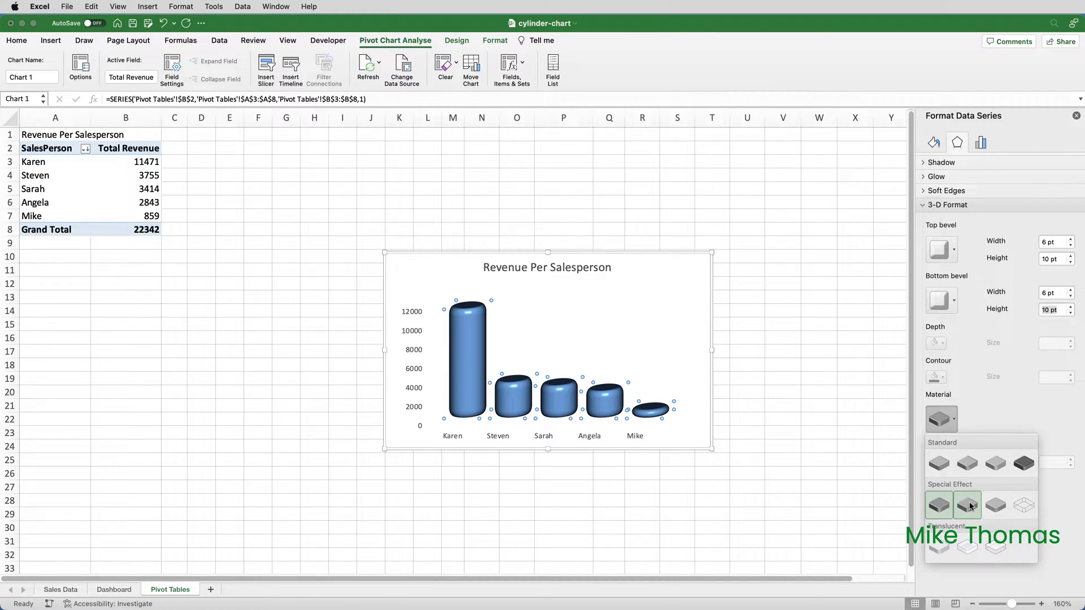
click(971, 506)
click(952, 417)
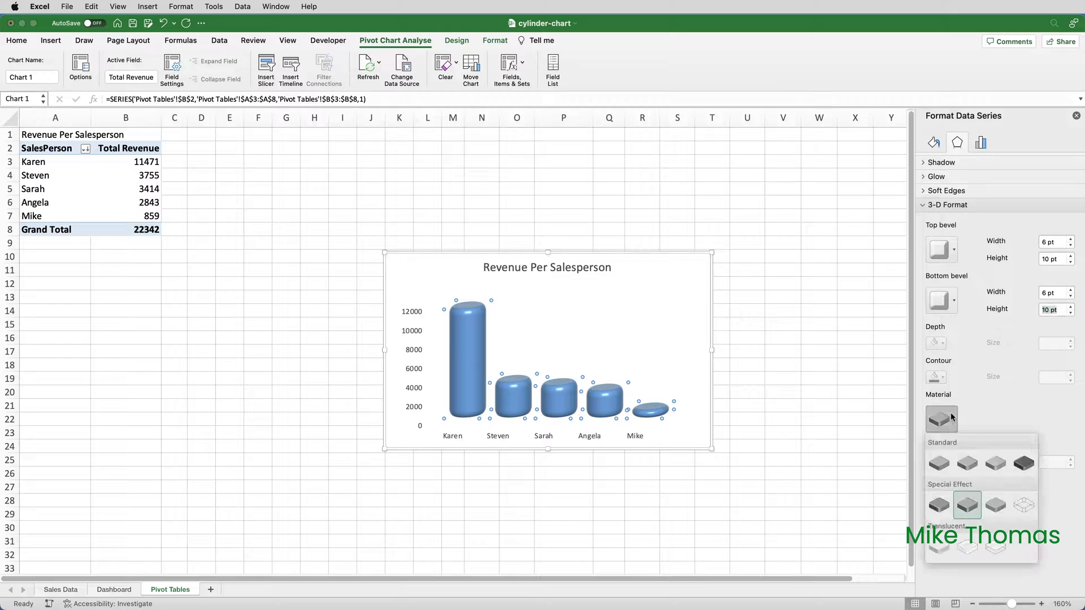
click(1022, 463)
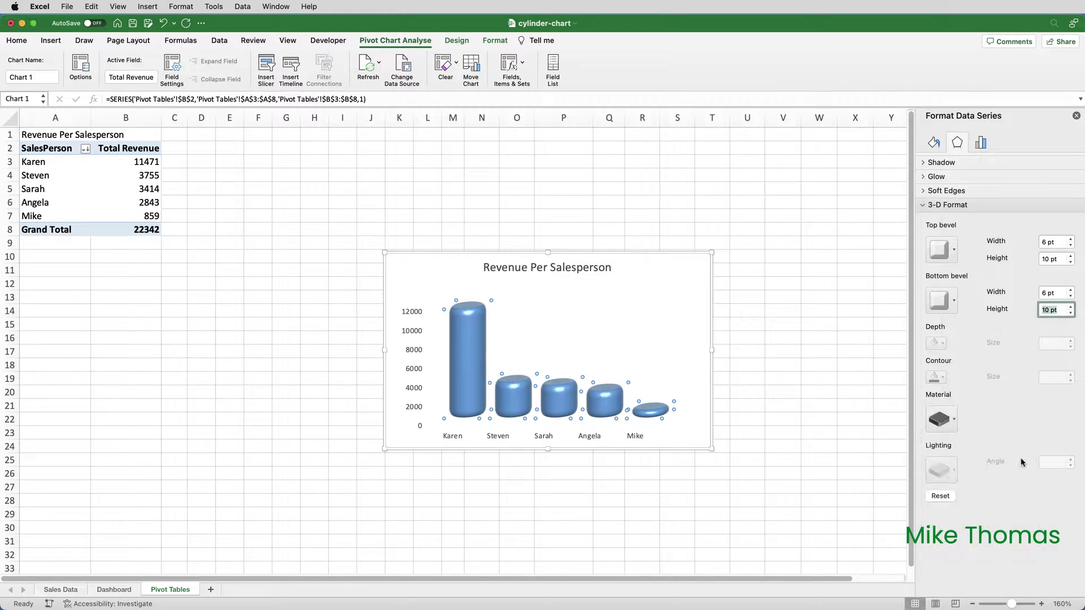
click(958, 145)
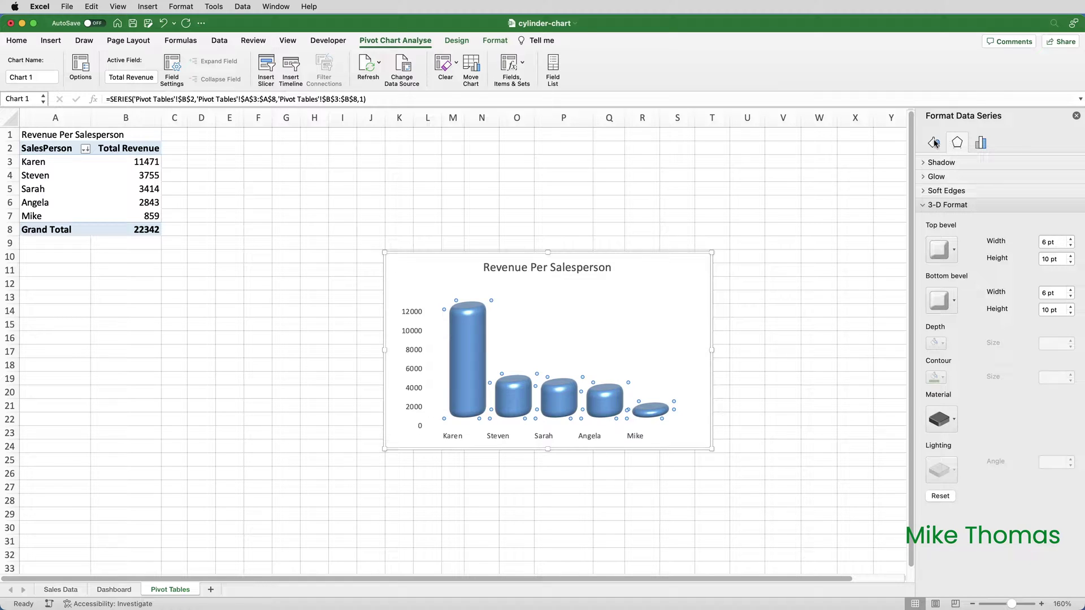
Give the cylinders a solid green fill, then select the chart area
click(935, 143)
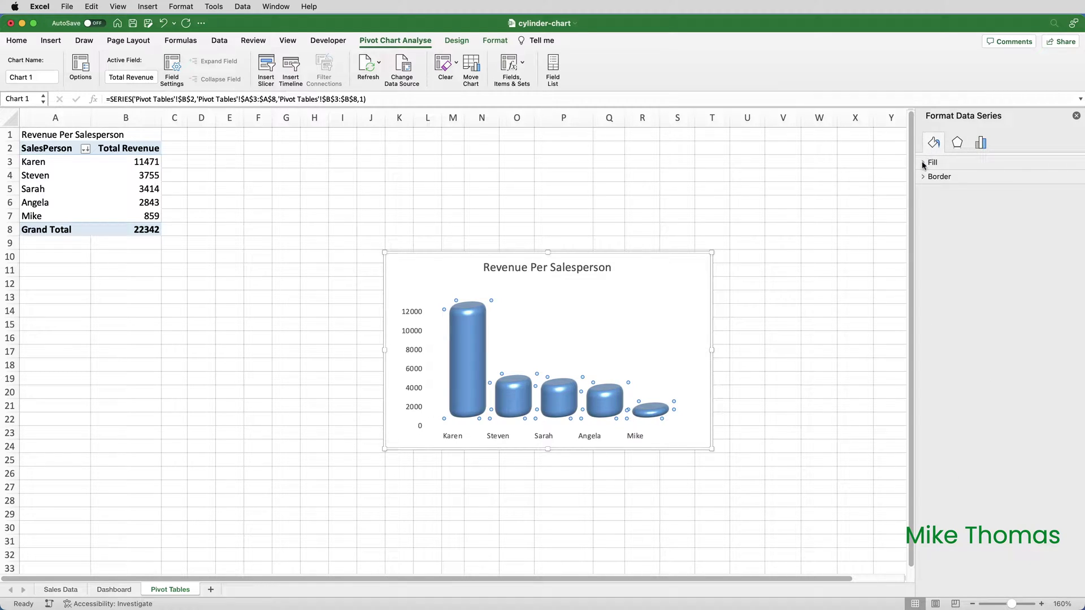
click(923, 163)
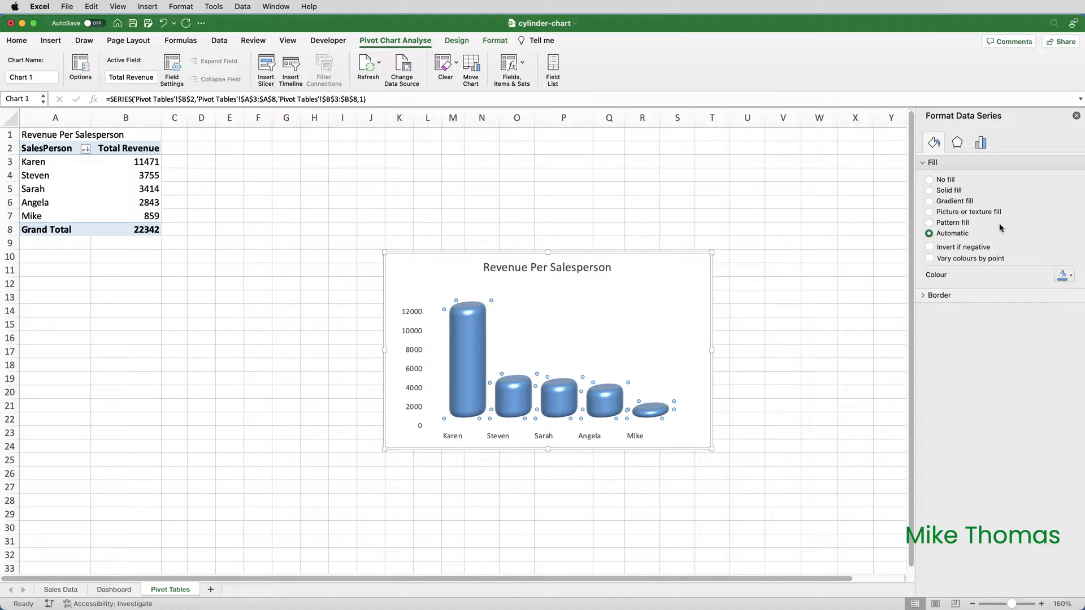
click(1070, 277)
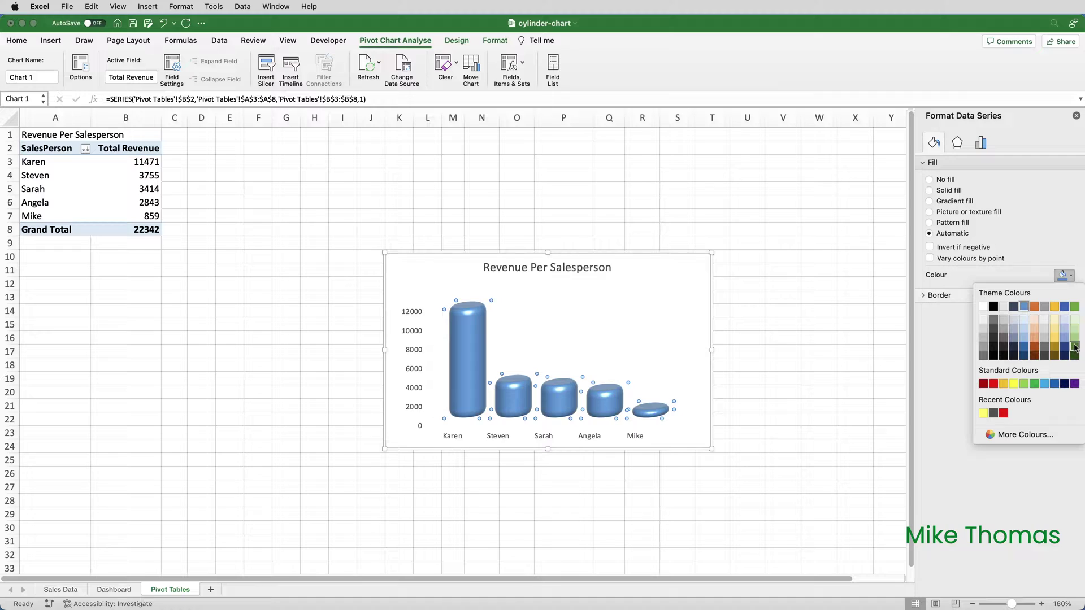
click(1075, 347)
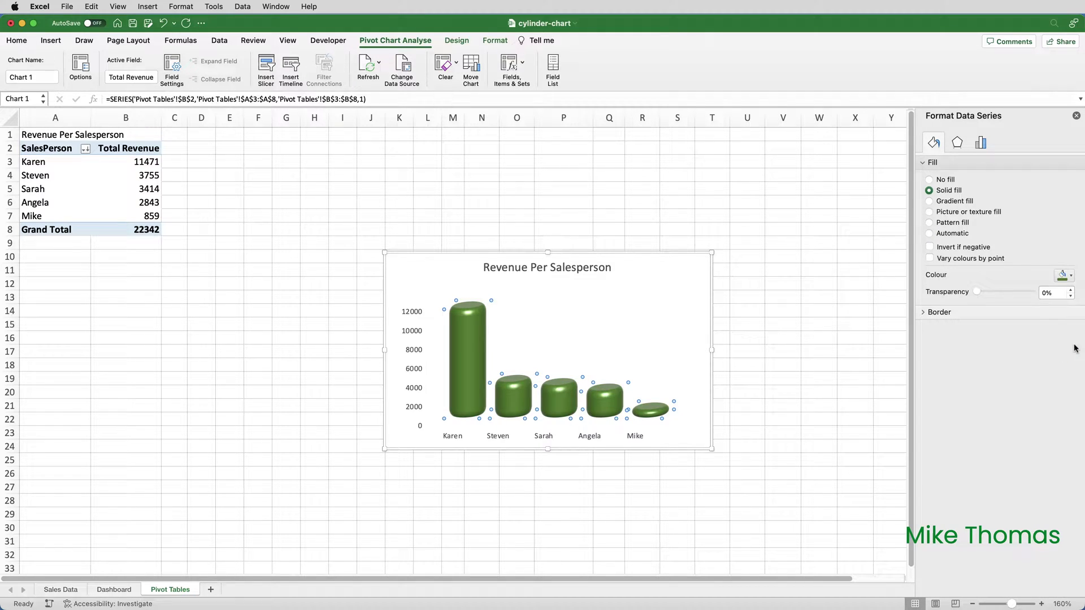
click(711, 282)
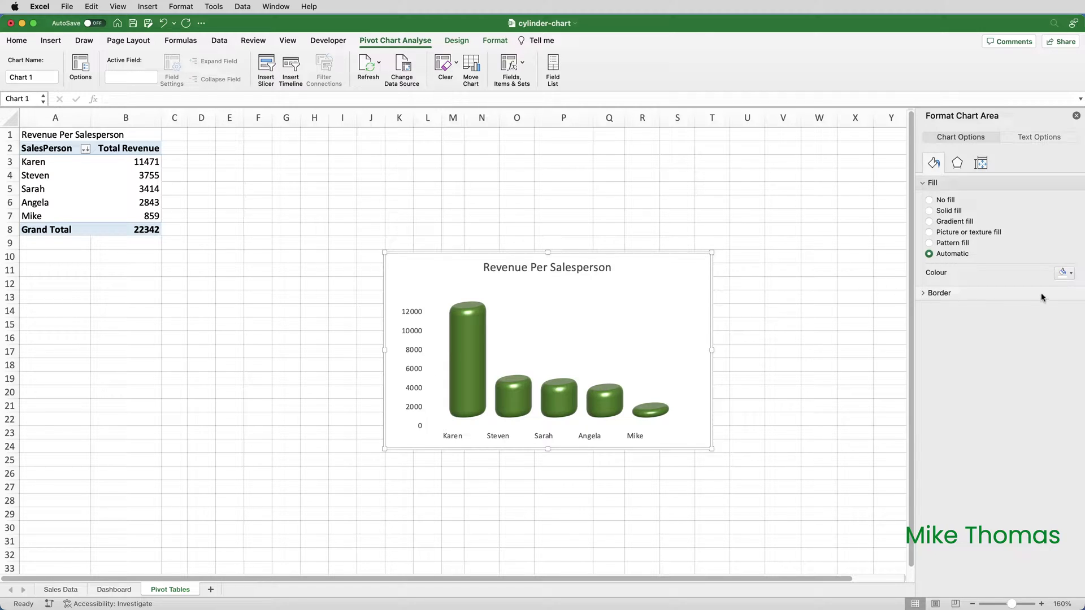
Fill the chart area with a solid light grey theme colour
click(1072, 275)
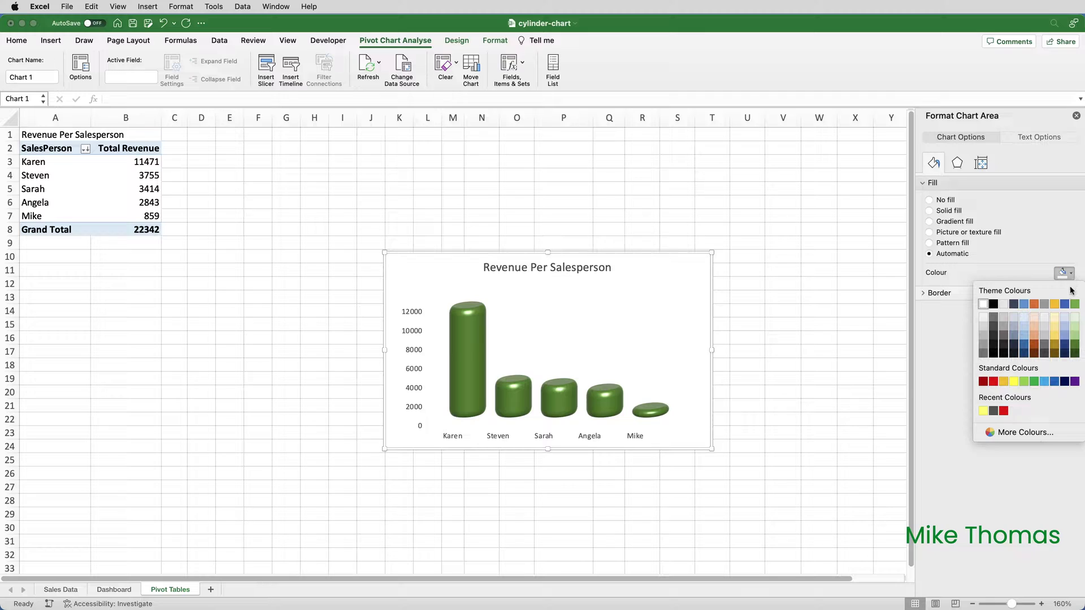
click(1003, 305)
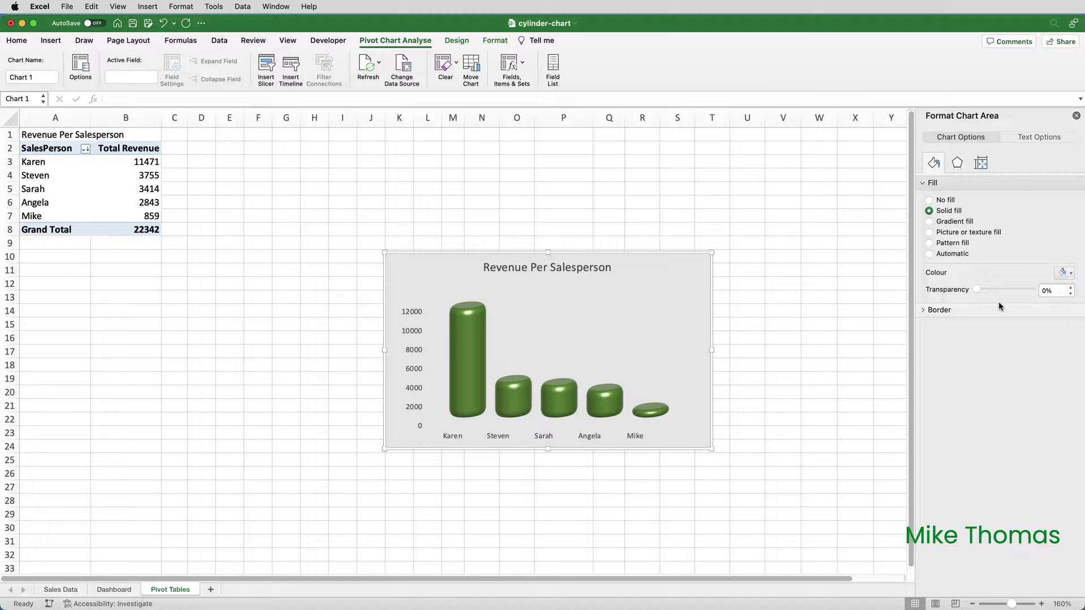
Delete the horizontal salesperson-name axis and the vertical value axis
click(598, 439)
click(599, 438)
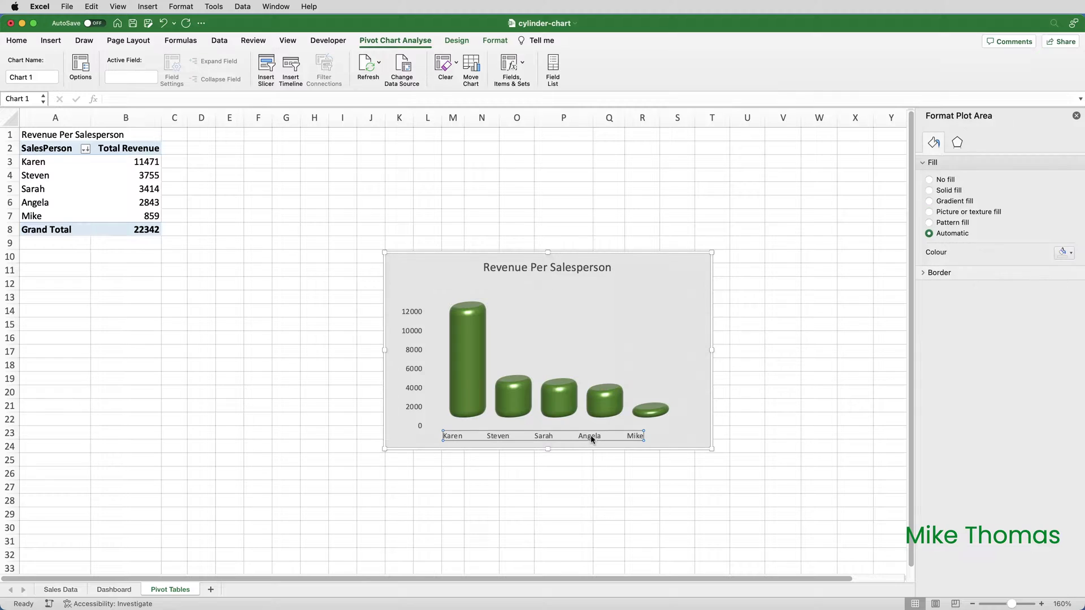
key(Delete)
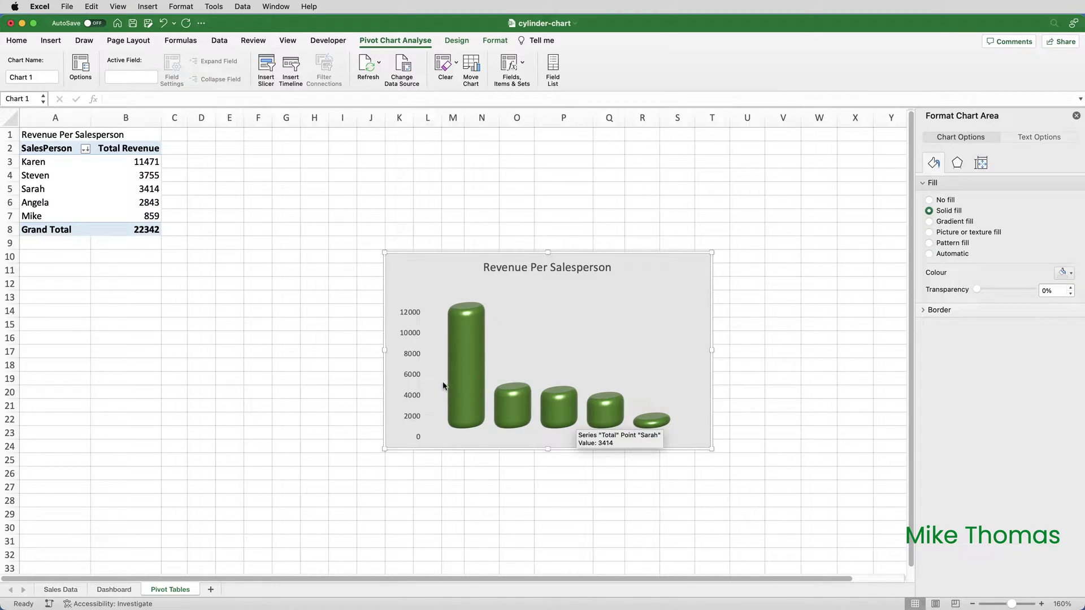
click(413, 355)
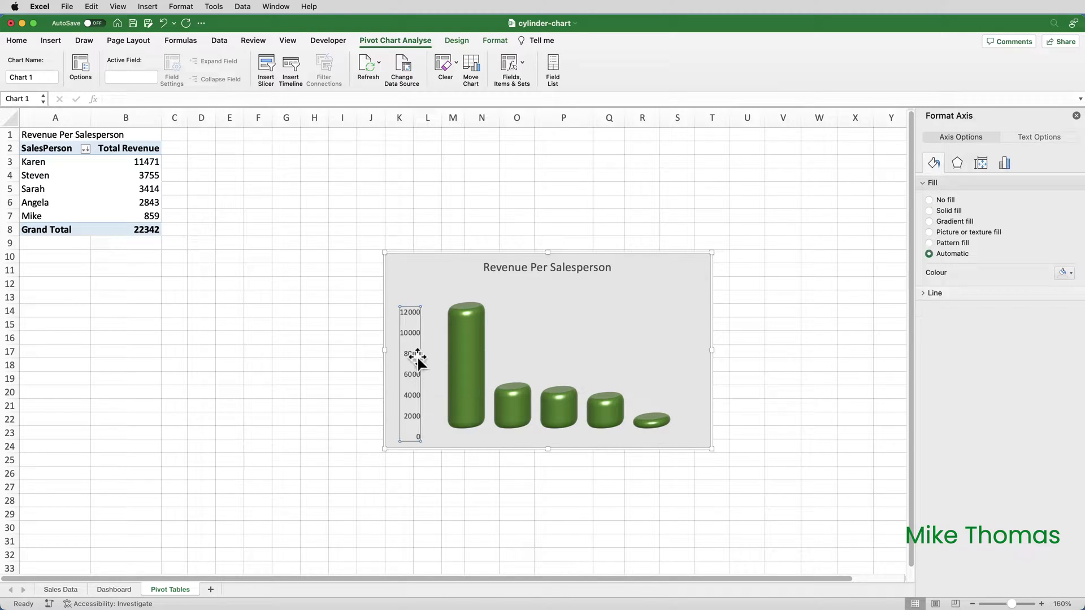
key(Delete)
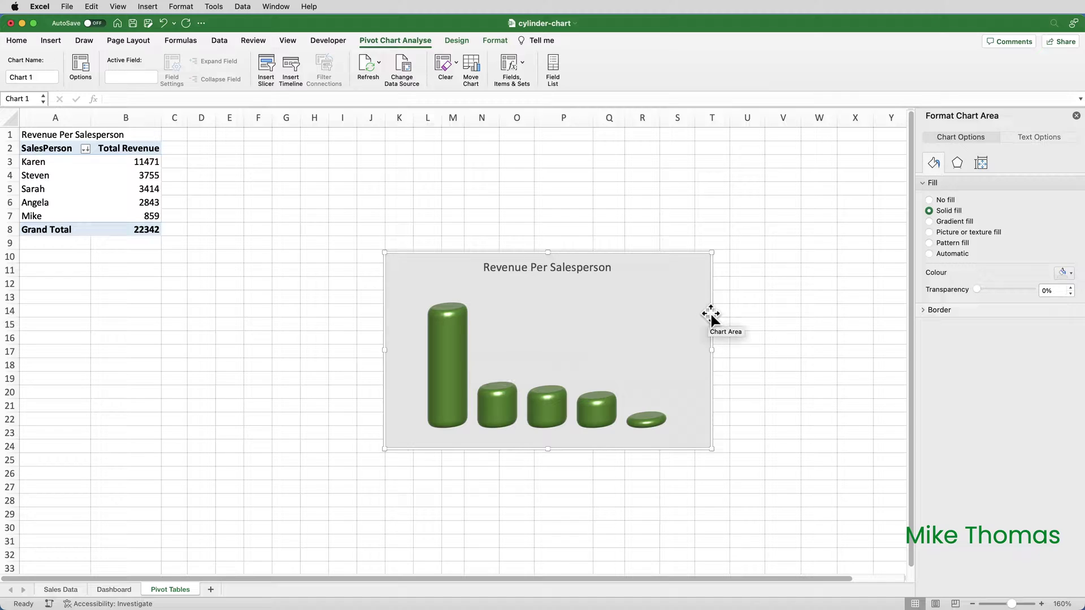
Add data labels showing each salesperson's revenue, such as 11471 and 859, to the cylinders
click(461, 41)
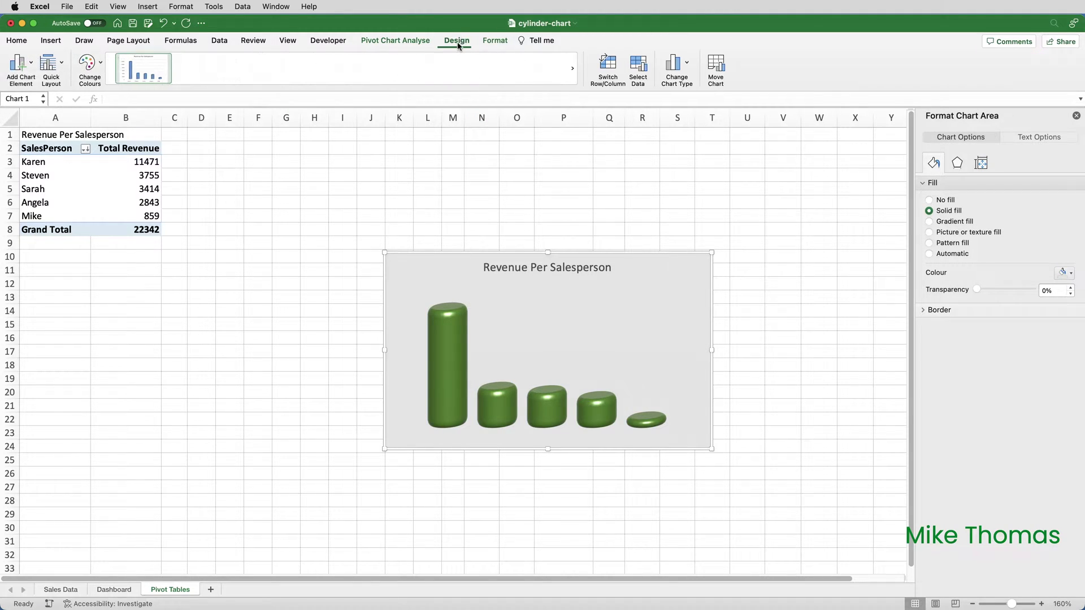
click(33, 64)
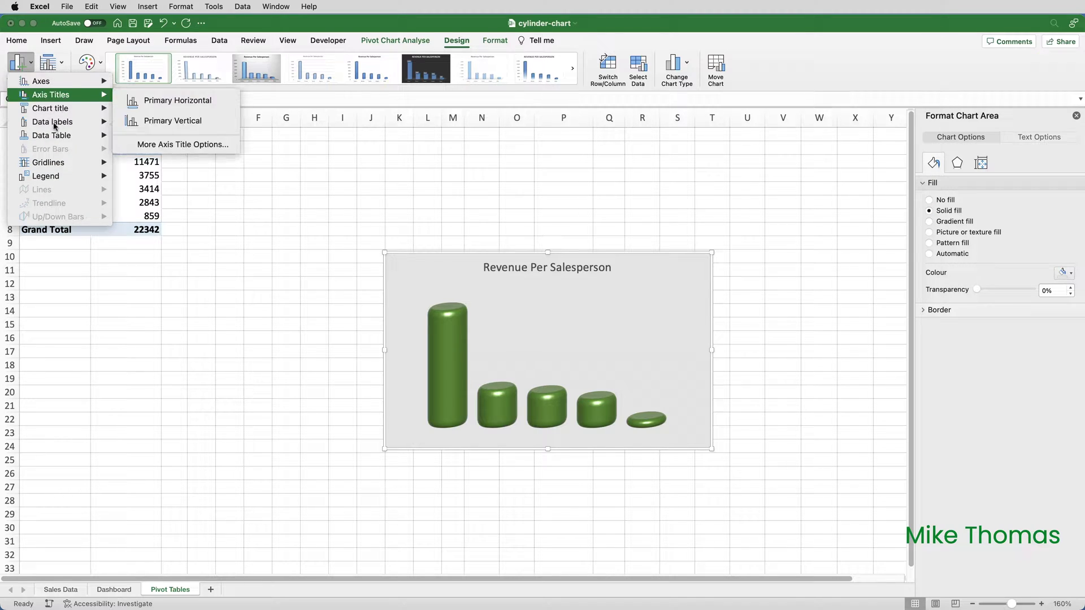
mouse_move(63, 124)
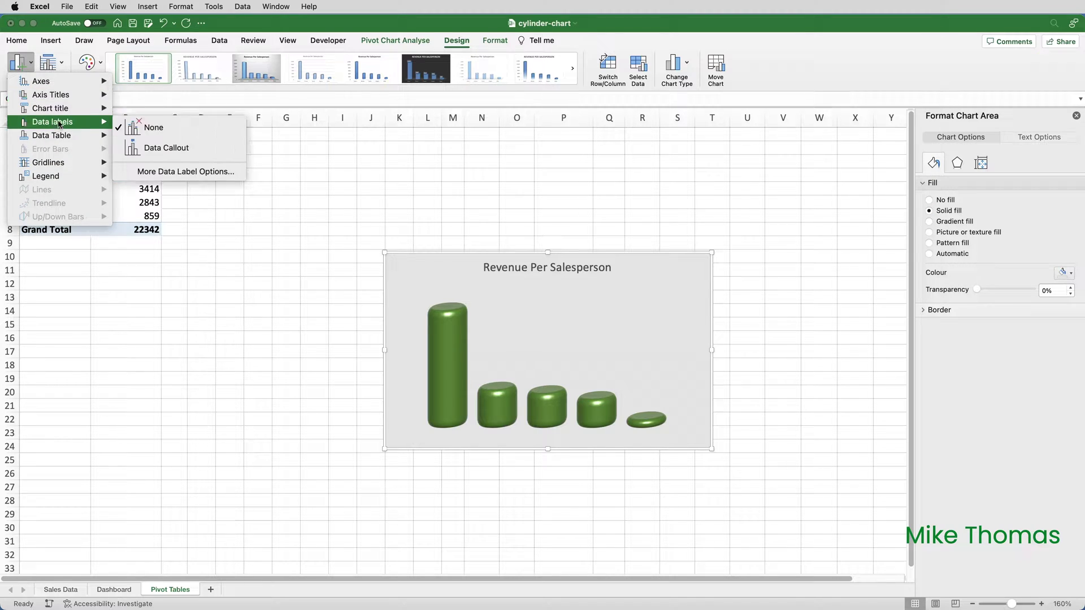
click(186, 172)
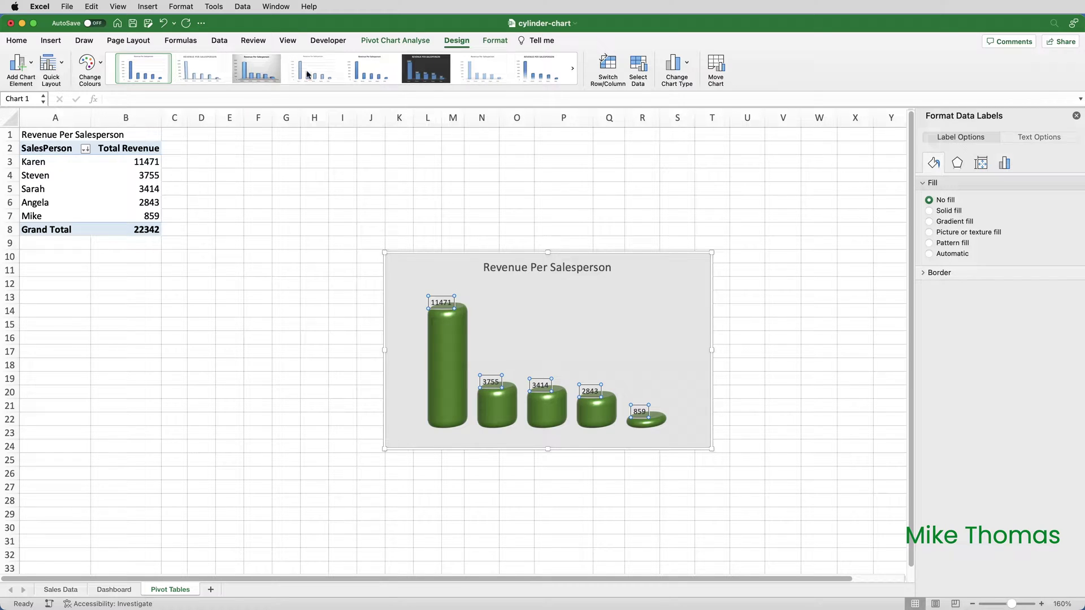
Make the data labels show category name and value separated by a new line, with leader lines off
click(952, 142)
click(1005, 164)
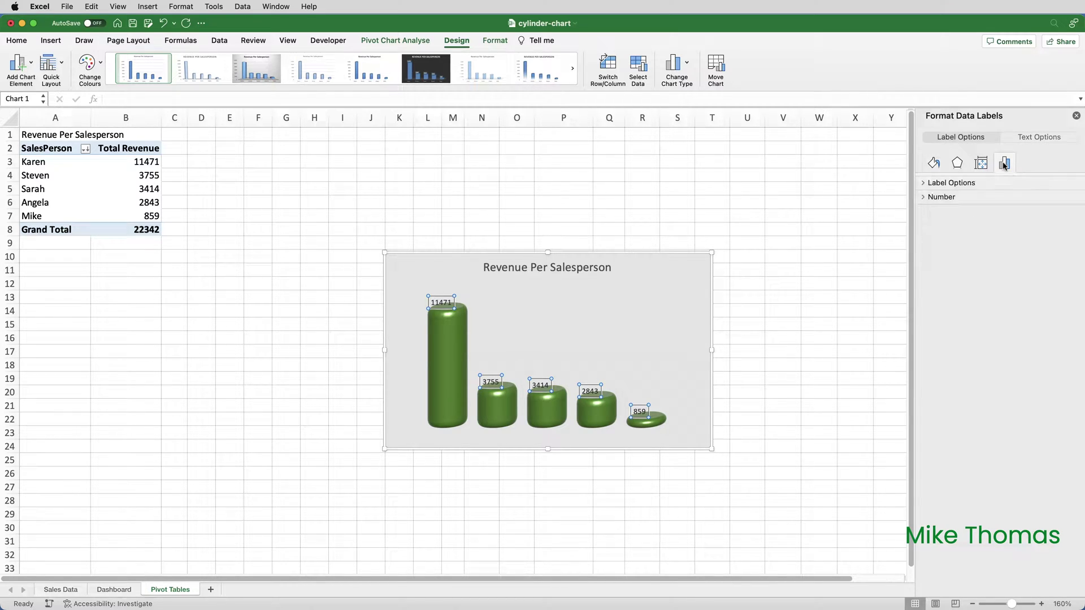
click(923, 183)
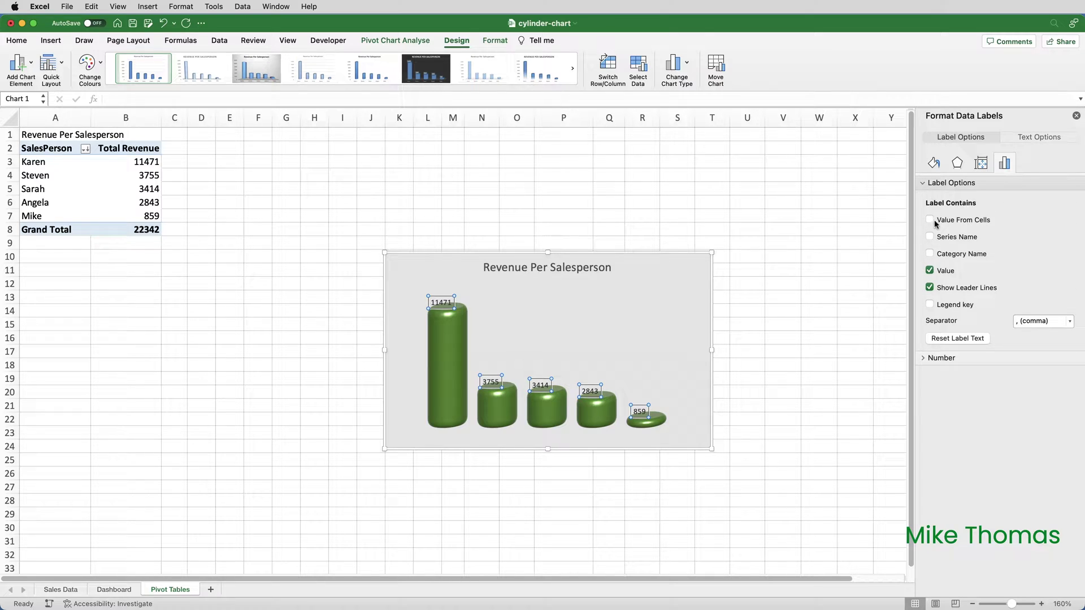
click(930, 289)
click(930, 254)
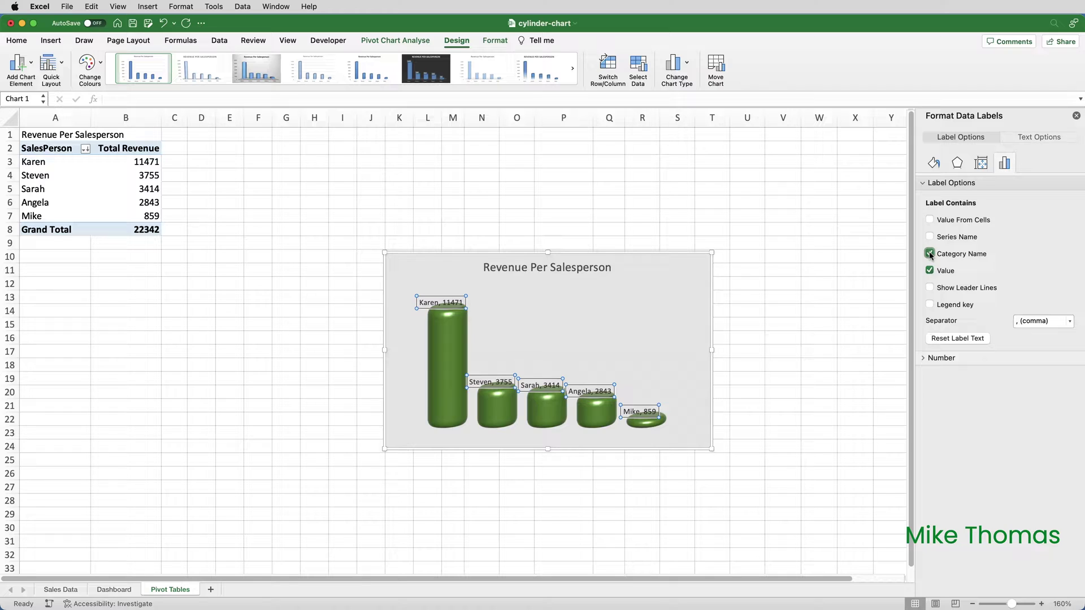
click(1070, 322)
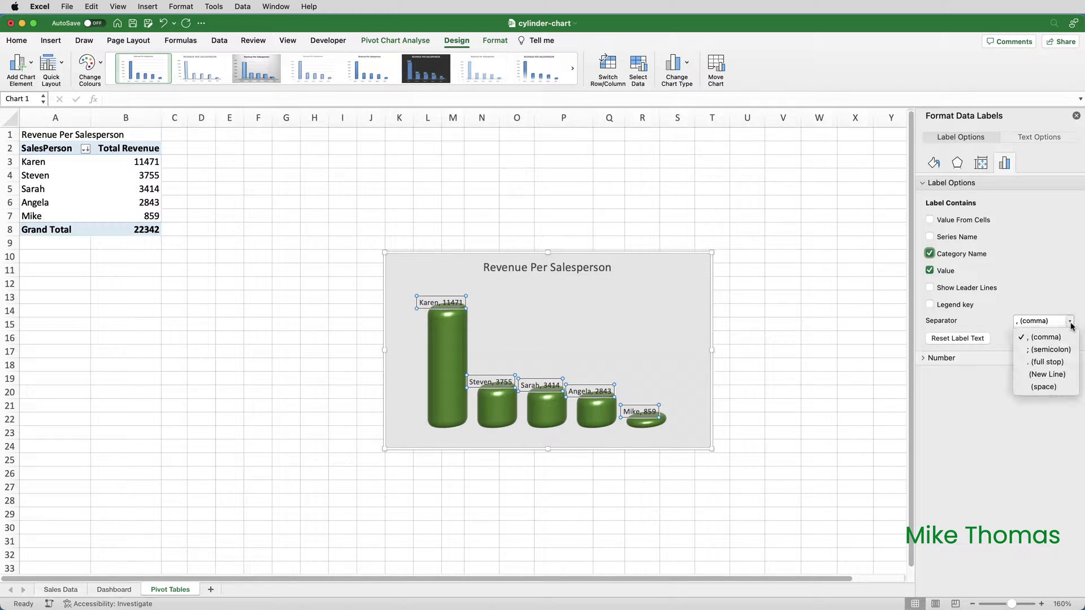
click(1047, 374)
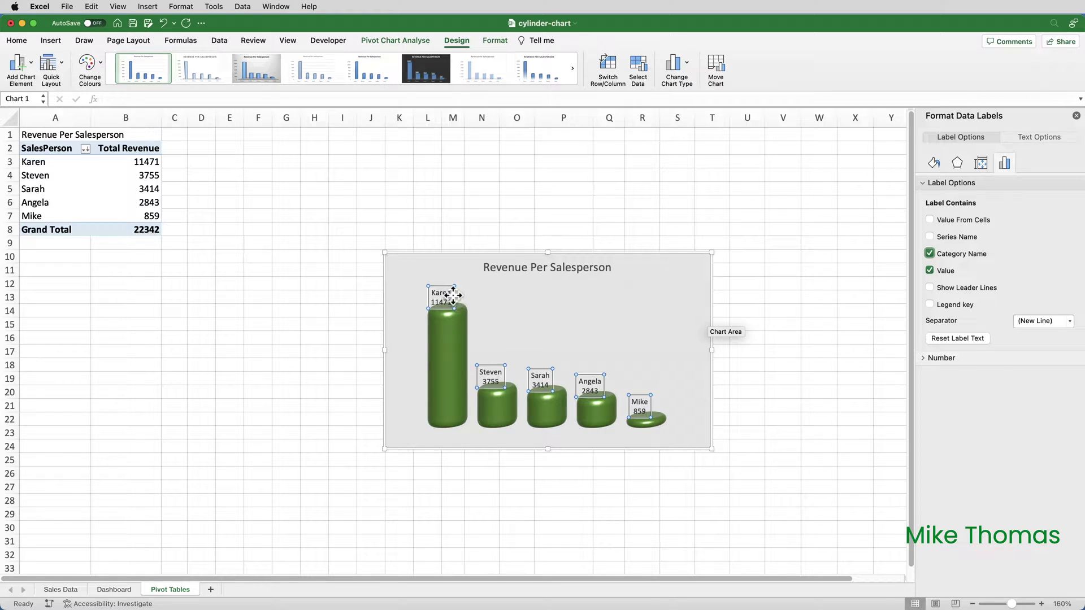
Drag each of the five salespeople's labels up above its own cylinder, then reselect the chart
click(453, 295)
drag(453, 295, 458, 285)
click(496, 378)
drag(504, 385, 543, 367)
click(541, 376)
click(592, 386)
drag(606, 392, 610, 382)
click(641, 400)
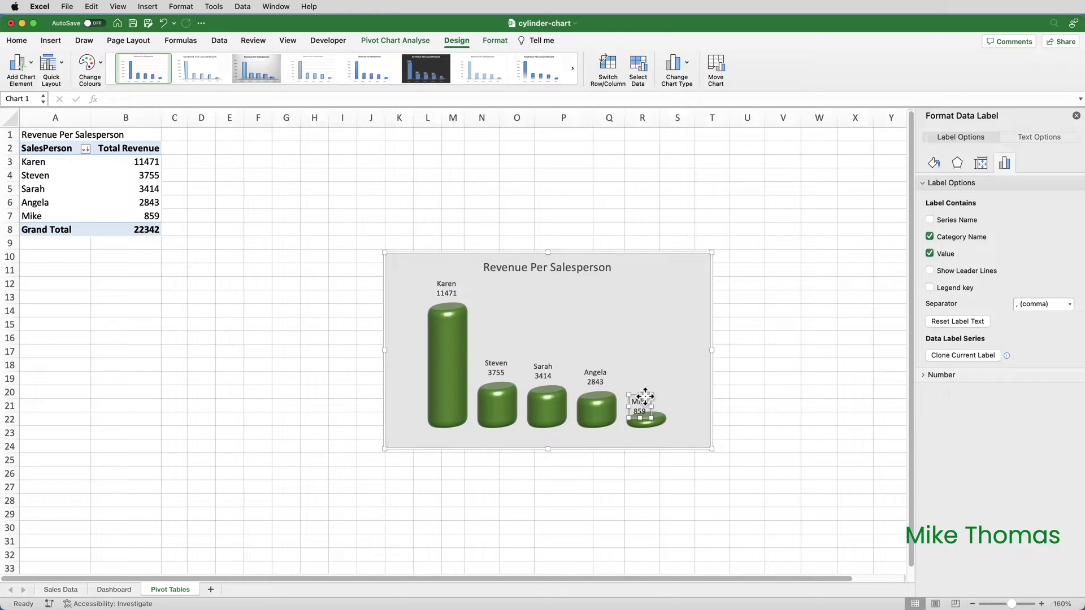
drag(644, 396, 654, 386)
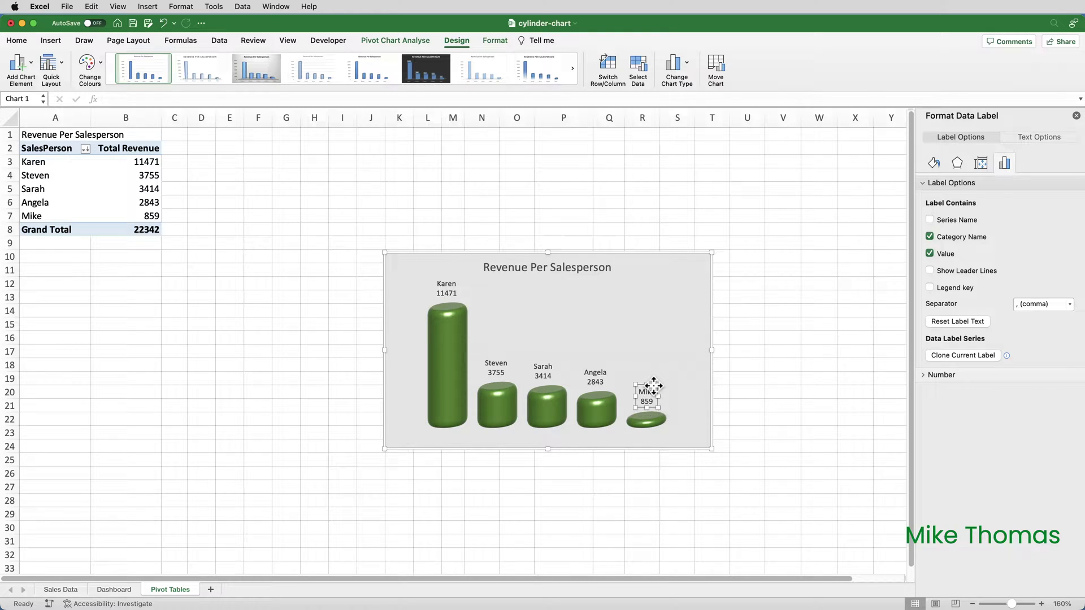
click(772, 362)
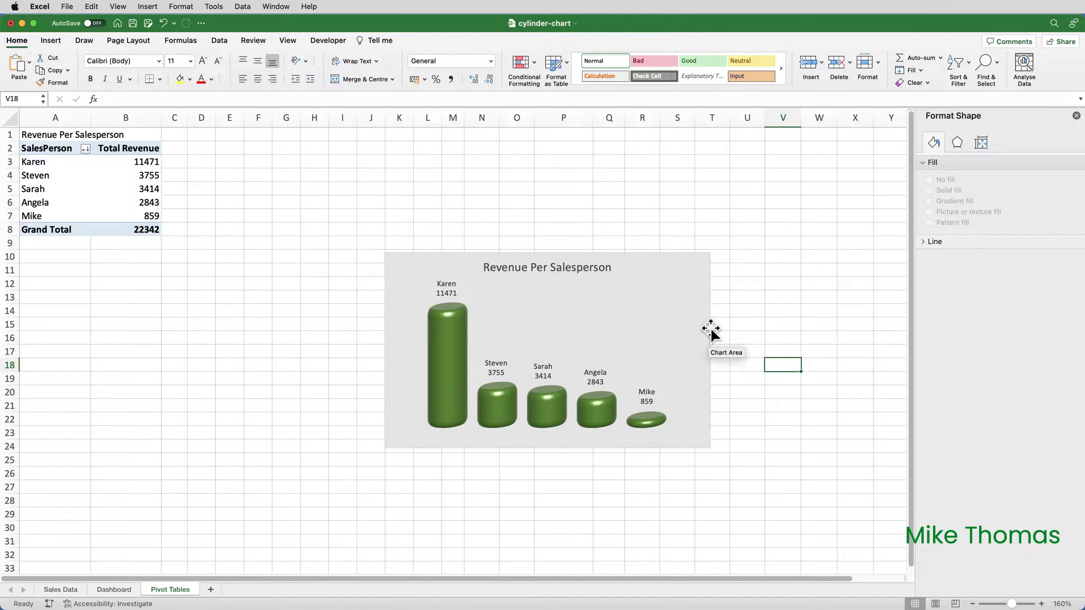
click(712, 332)
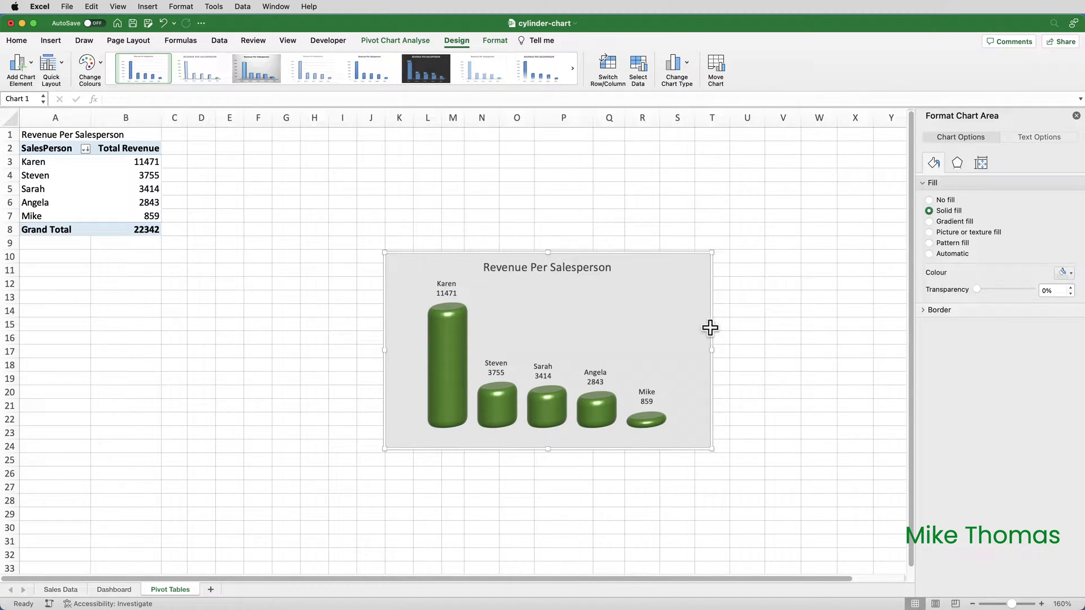
Cut the chart, paste it onto the Dashboard sheet, and place it top-left beneath the banner
key(Delete)
click(116, 590)
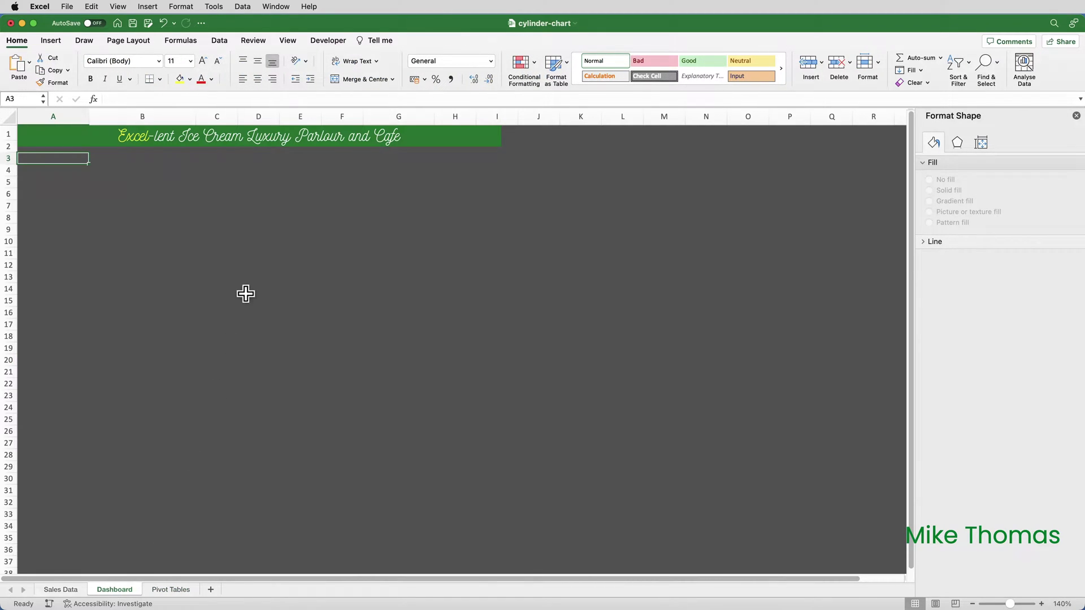
key(super+v)
drag(310, 288, 116, 158)
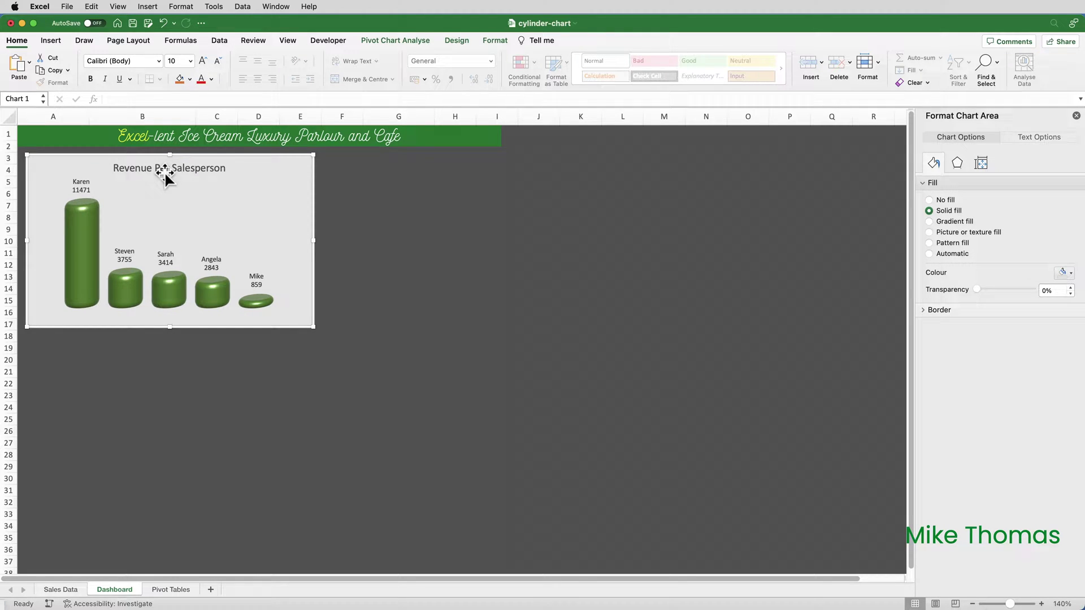